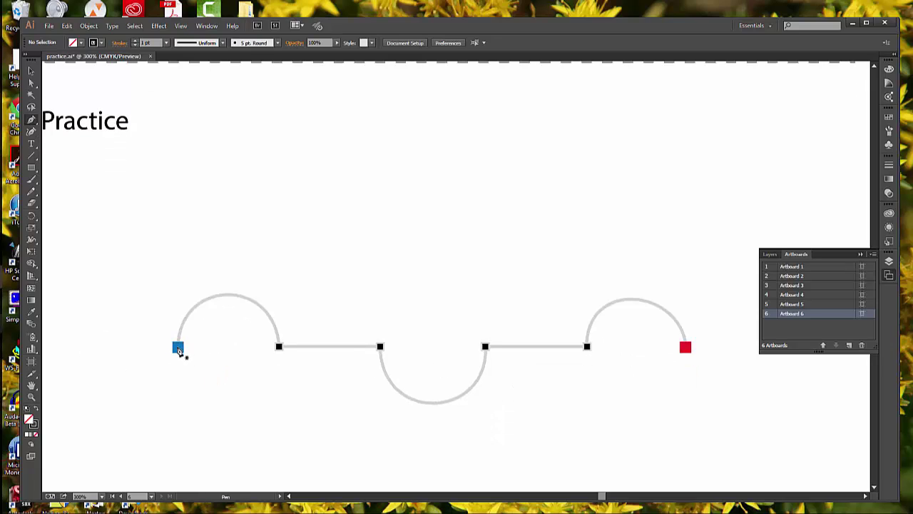
Trace the first arch from the blue start square with the Pen tool, continuing with the straight segment to the second black anchor
left_click_drag(178, 349, 179, 265)
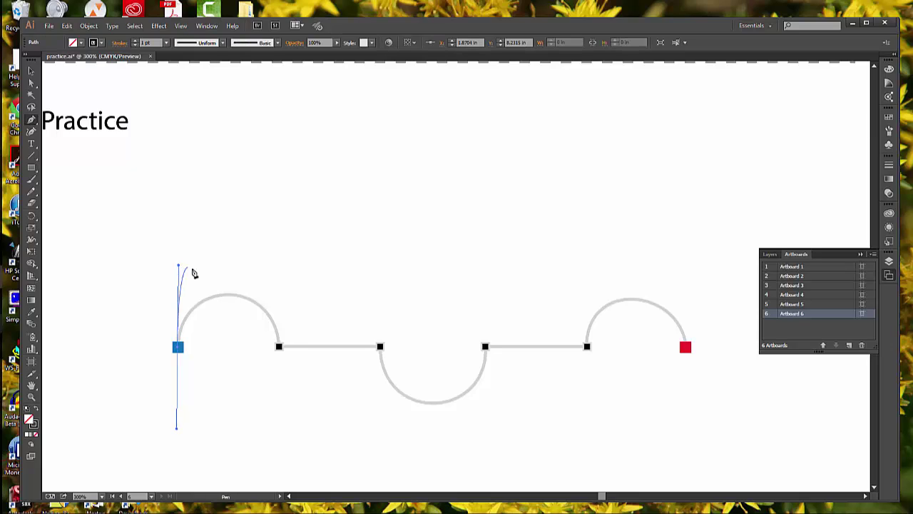
left_click(279, 347)
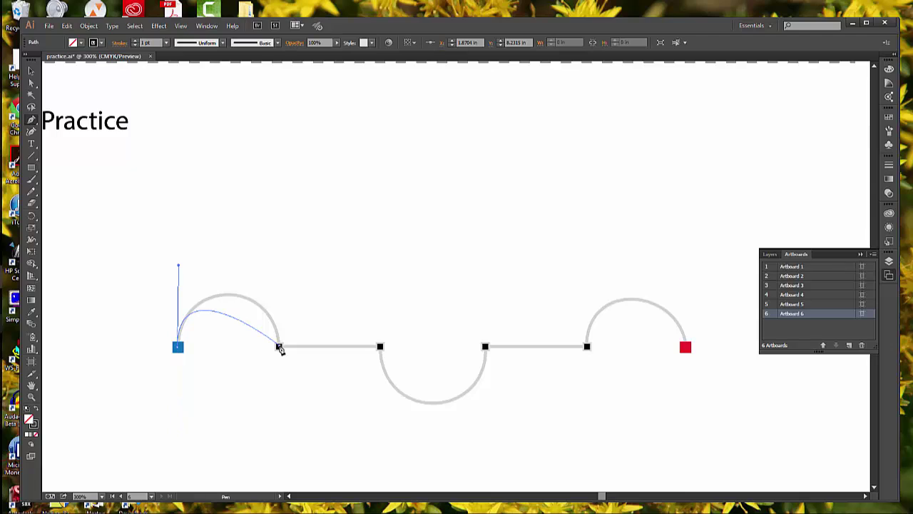
left_click_drag(279, 347, 281, 408)
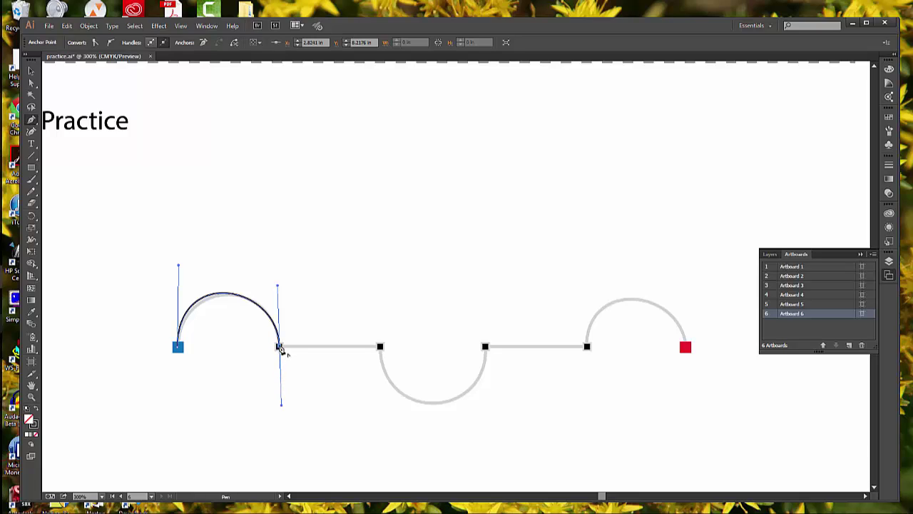
left_click(279, 347)
left_click(380, 347)
left_click(380, 348)
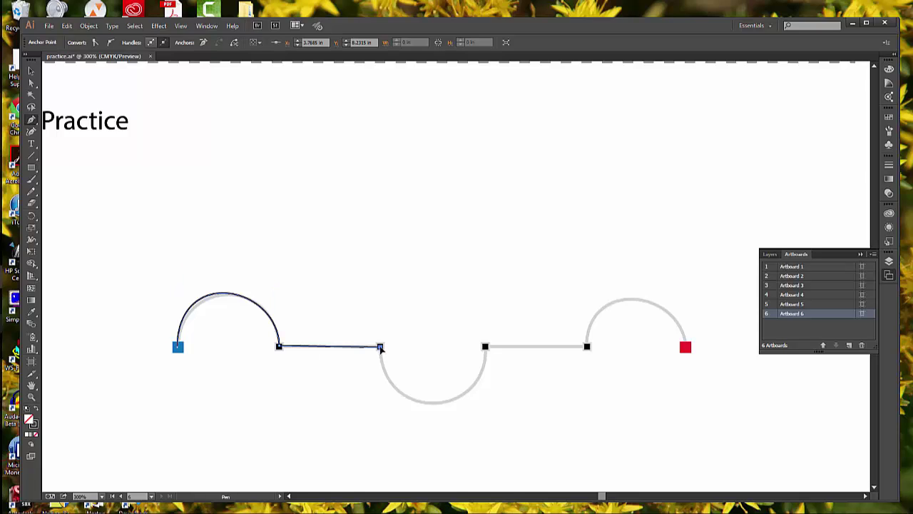
Continue the path with the downward curve to the third black anchor and the straight segment to the fourth
left_click_drag(380, 348, 382, 422)
left_click_drag(485, 347, 487, 269)
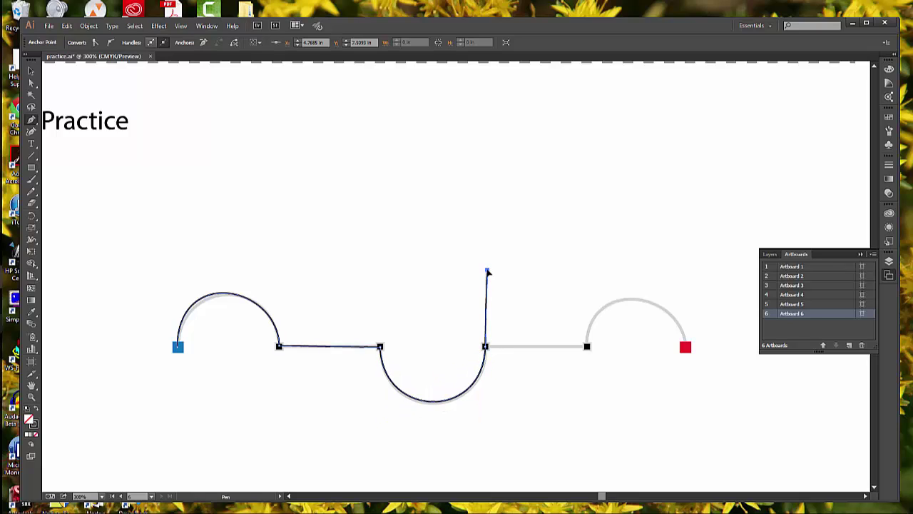
key("ctrl")
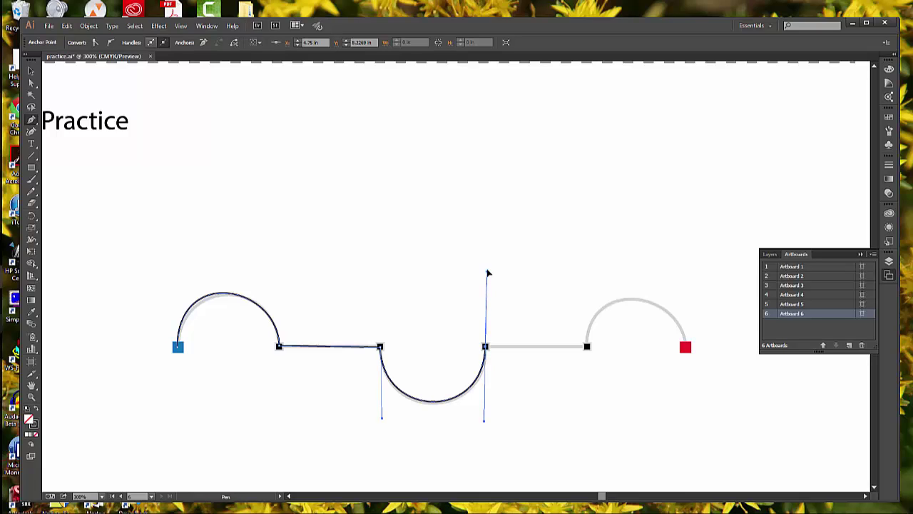
left_click(485, 347)
left_click(587, 347)
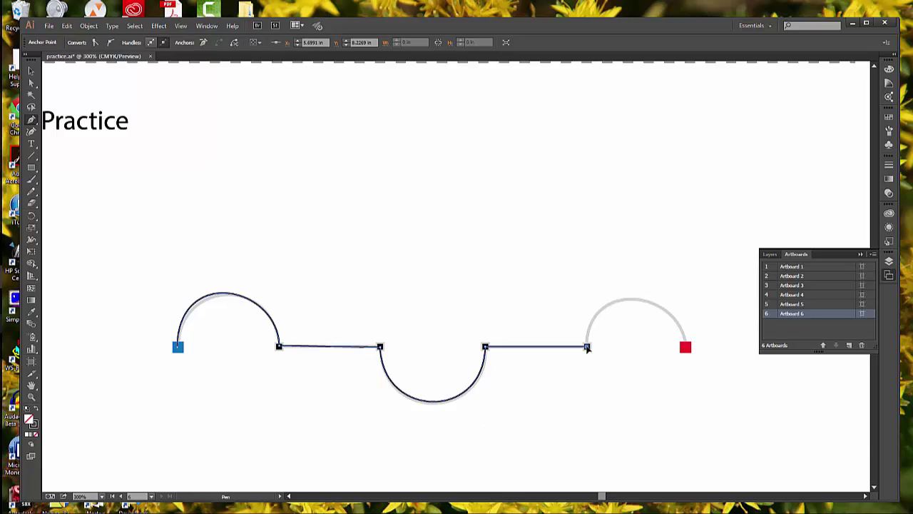
Trace the final arch from the fourth black anchor to the red end square and end the path
left_click_drag(588, 347, 589, 262)
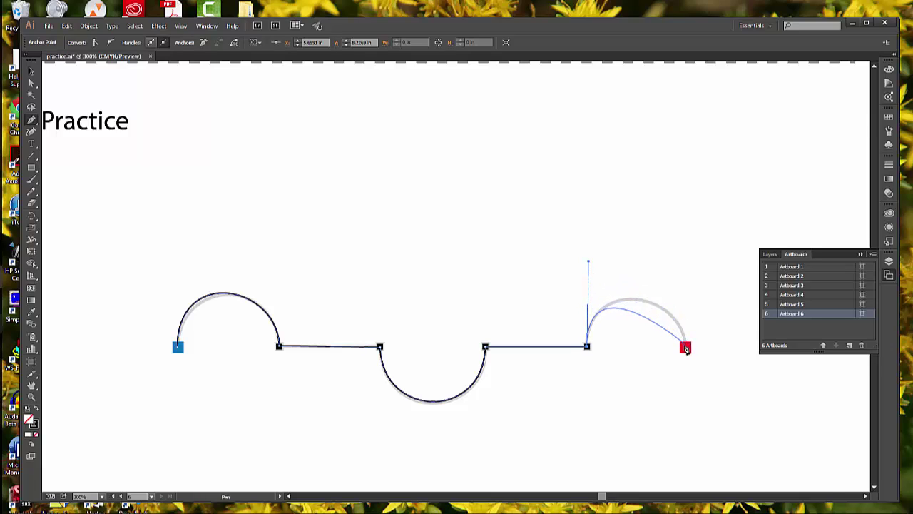
left_click_drag(687, 348, 686, 391)
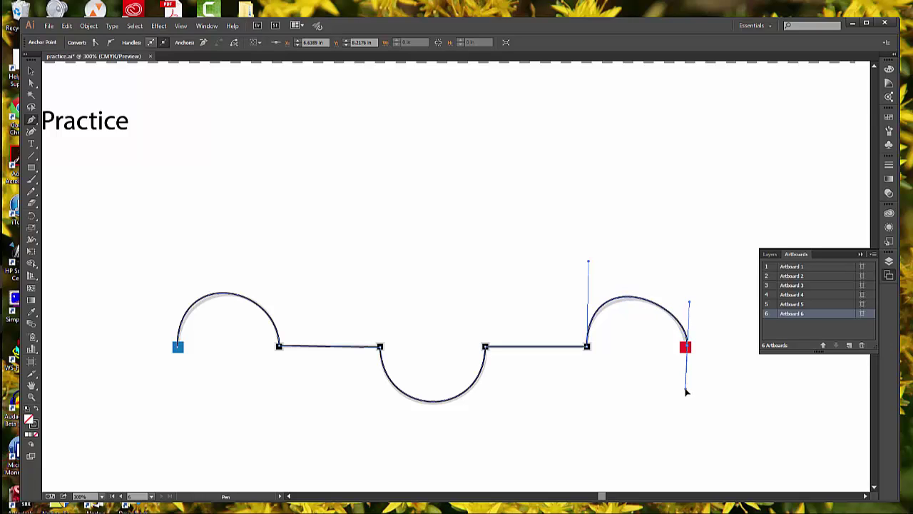
left_click(762, 392, "ctrl")
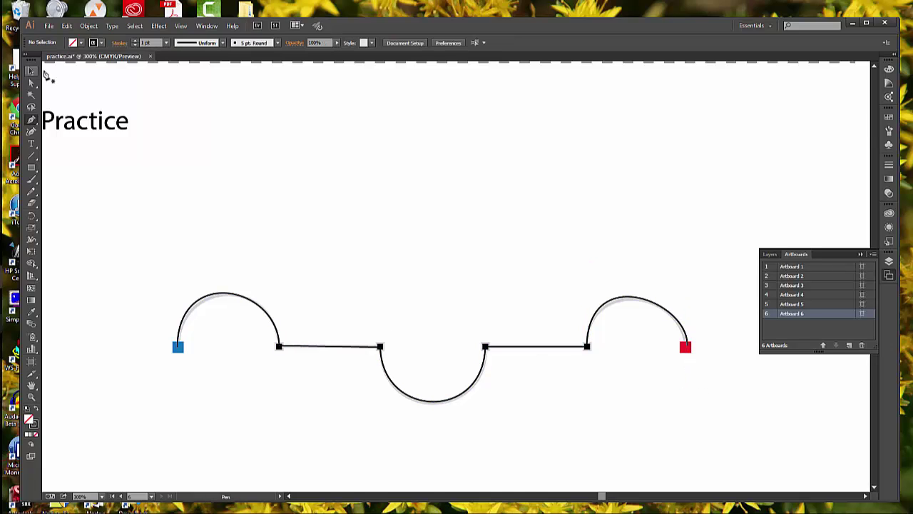
Move the finished black path up into the empty area above the grey template
key("ctrl")
left_click(31, 71)
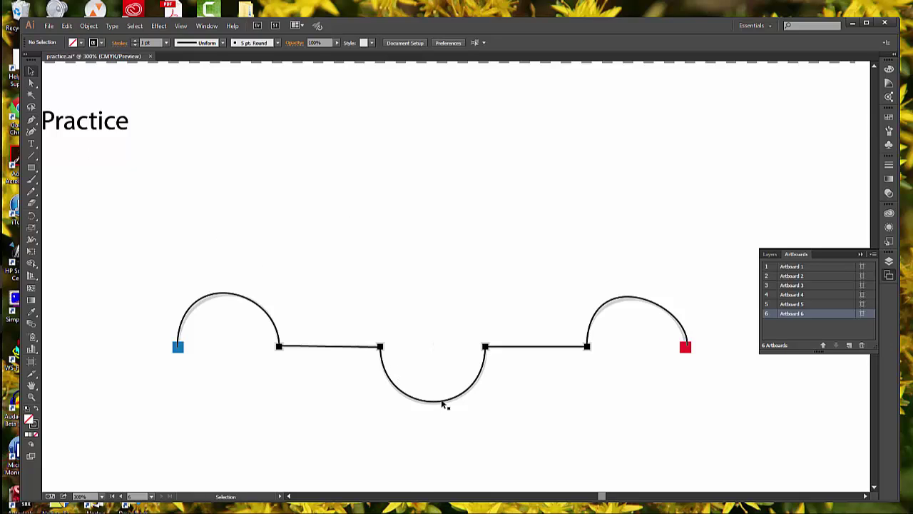
mouse_move(445, 402)
left_mouse_down()
mouse_move(444, 237)
mouse_move(353, 221)
left_mouse_up()
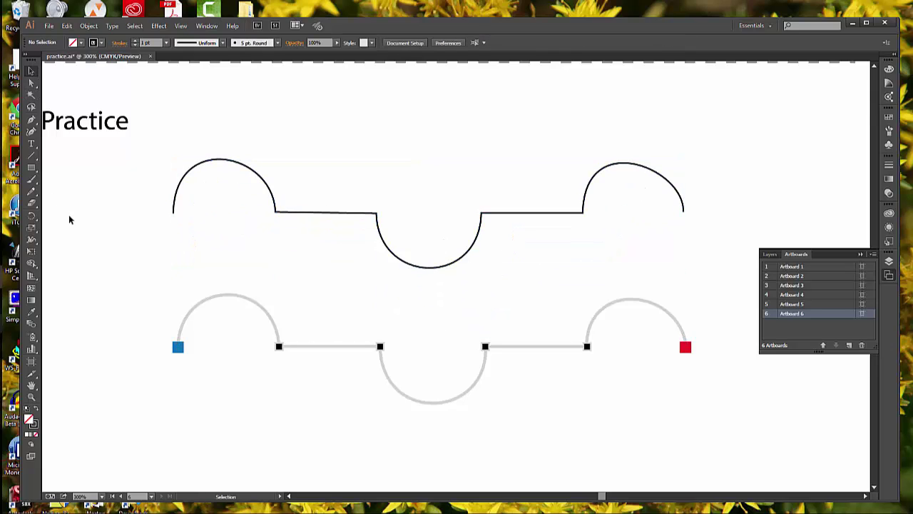
Start a second Pen tracing of the grey template with its first arch and the straight segment to the second black anchor
key("p")
left_click_drag(178, 347, 181, 279)
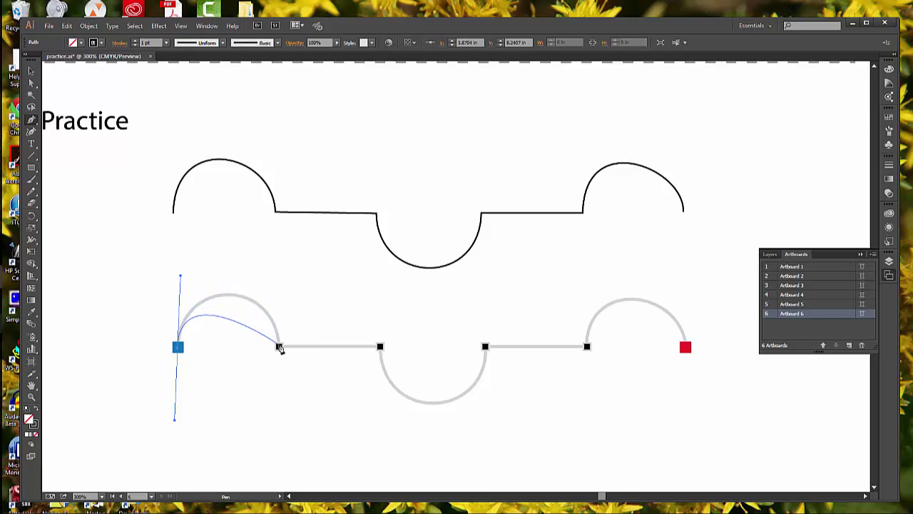
left_click_drag(279, 348, 281, 419)
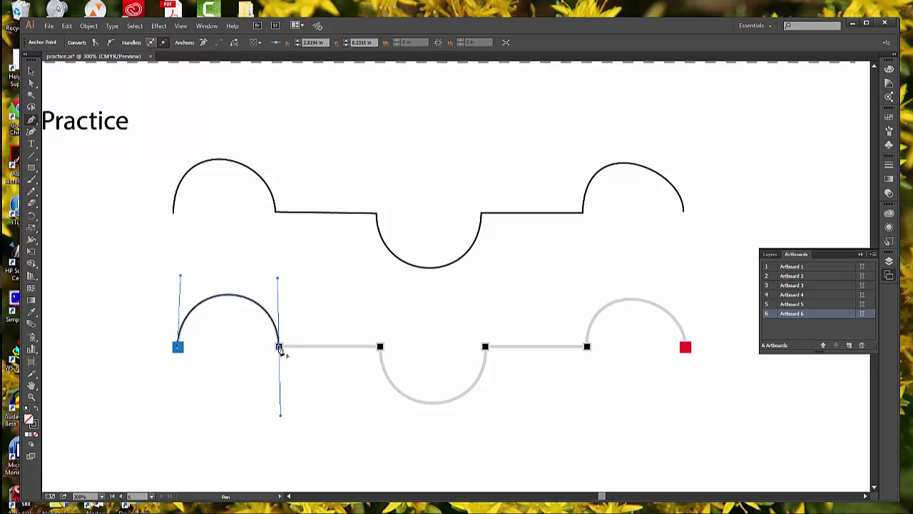
left_click(279, 348)
left_click(379, 347)
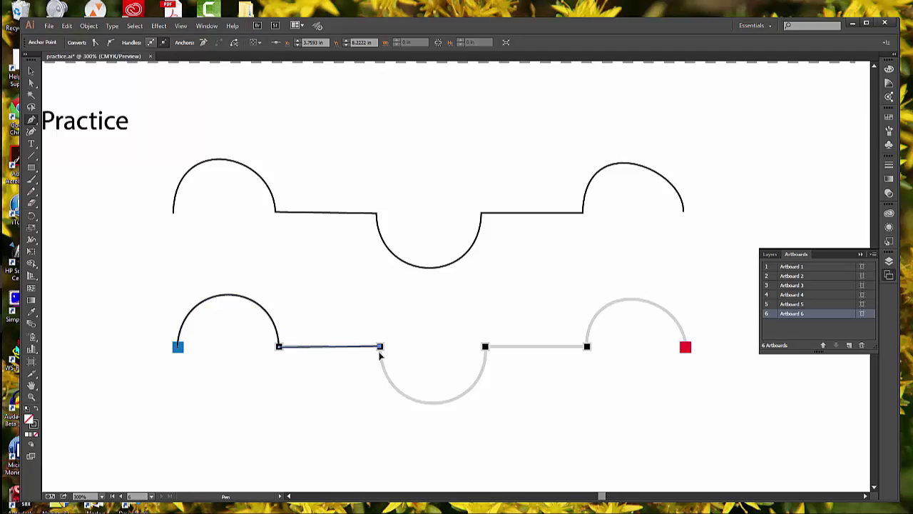
Extend the second tracing through the downward curve to the third anchor and straight across to the fourth
left_click_drag(380, 348, 379, 414)
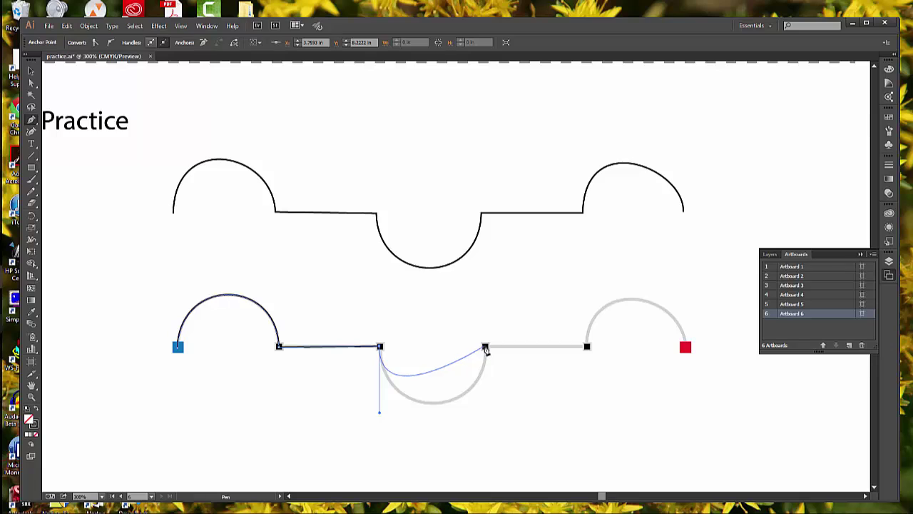
left_click_drag(485, 347, 485, 267)
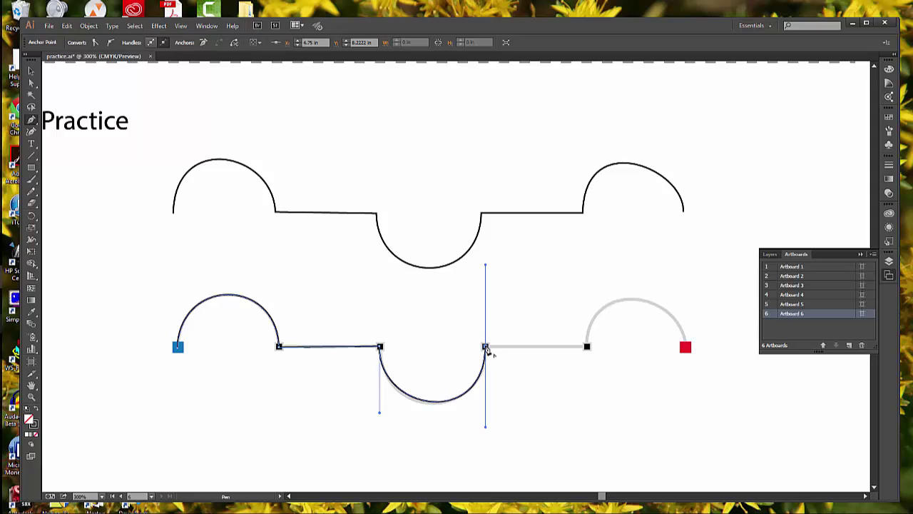
left_click(485, 347)
left_click(586, 346)
left_click(588, 347)
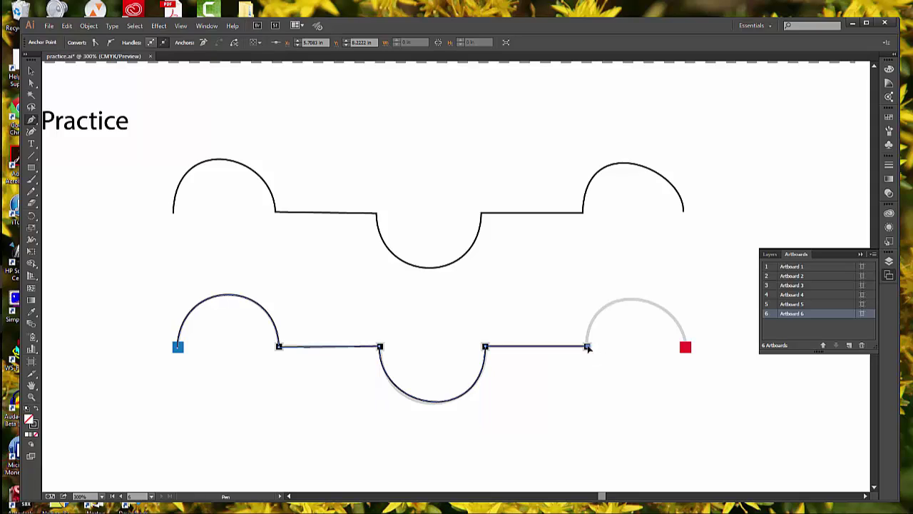
Complete the second tracing with the last arch to the red end square and deselect the path
left_click_drag(587, 347, 590, 298)
left_click_drag(686, 350, 702, 425)
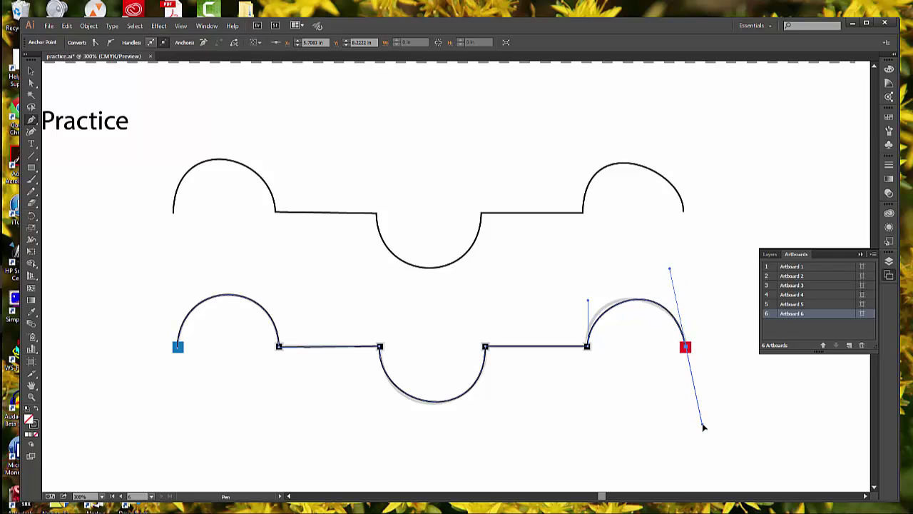
key("ctrl")
left_click(734, 371, "ctrl")
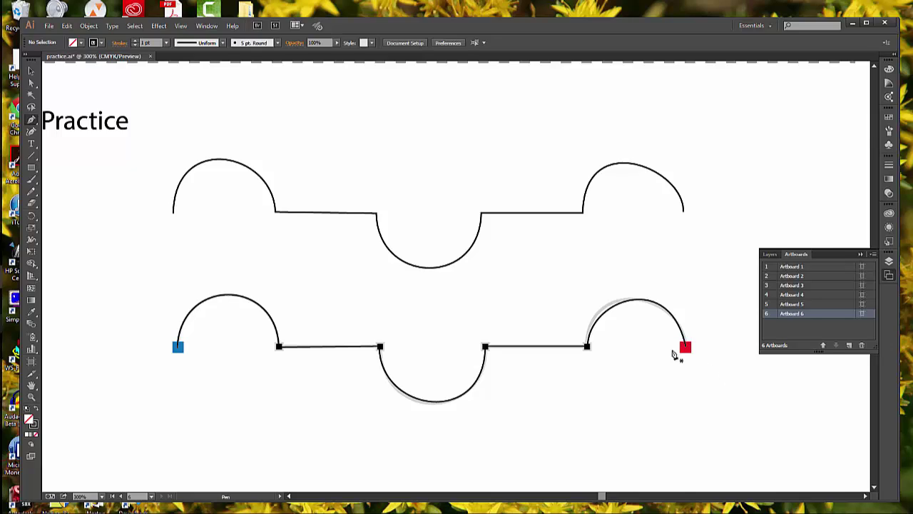
Save the practice document with its traced paths
scroll(528, 207, "up", 3)
scroll(574, 214, "up", 9)
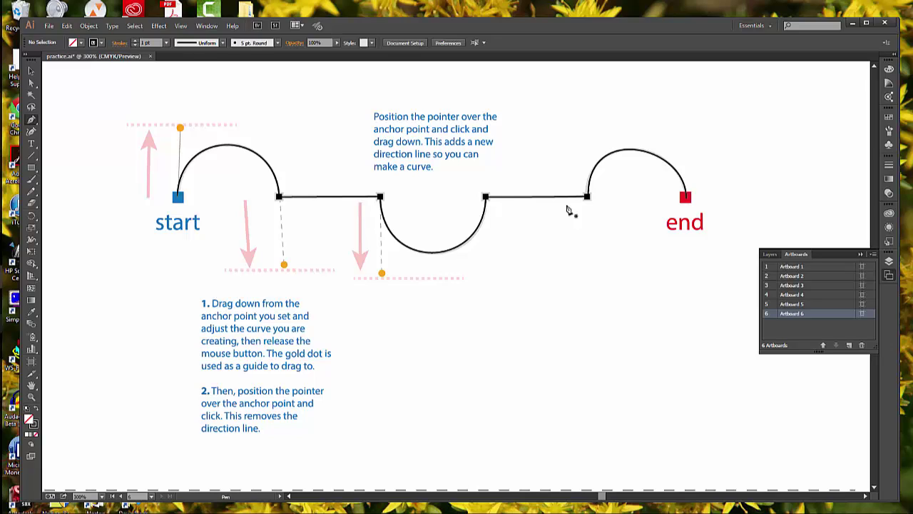
left_click(49, 27)
left_click(70, 107)
Open the file L5_end from the Lesson05 folder
left_click(50, 28)
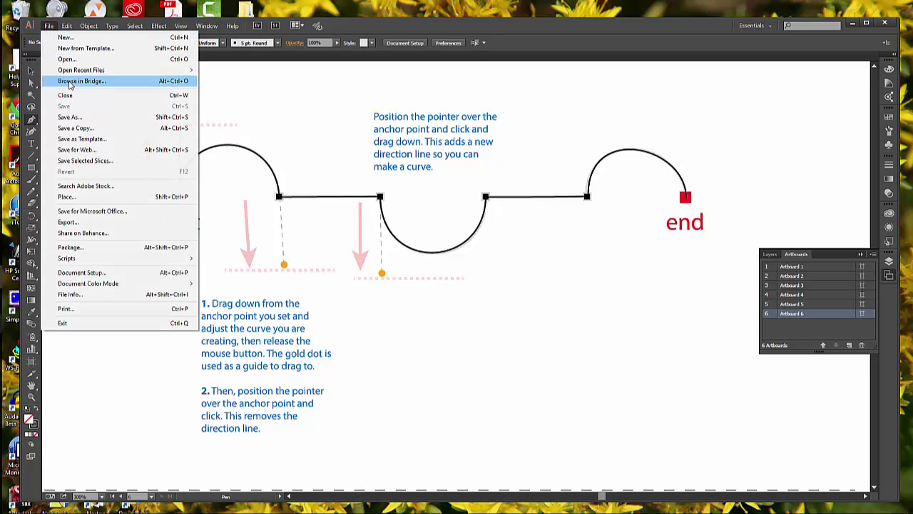
left_click(83, 60)
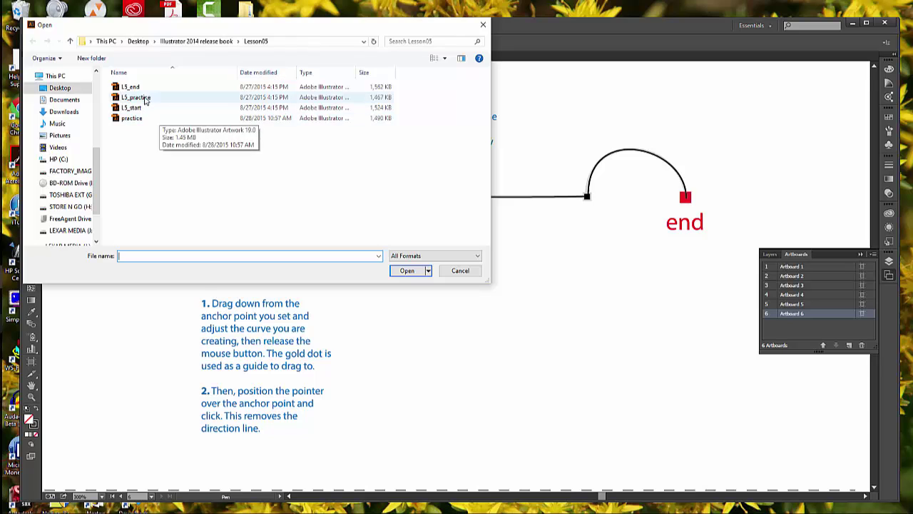
left_click(148, 92)
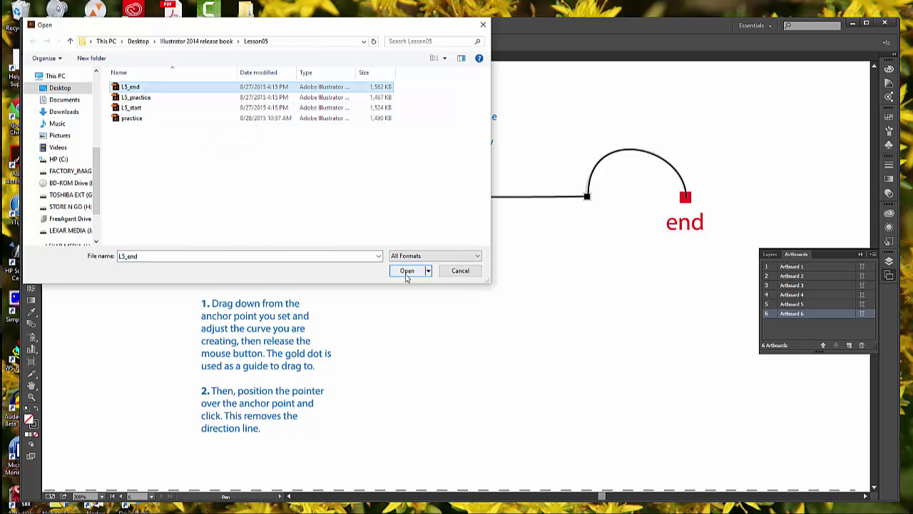
left_click(460, 271)
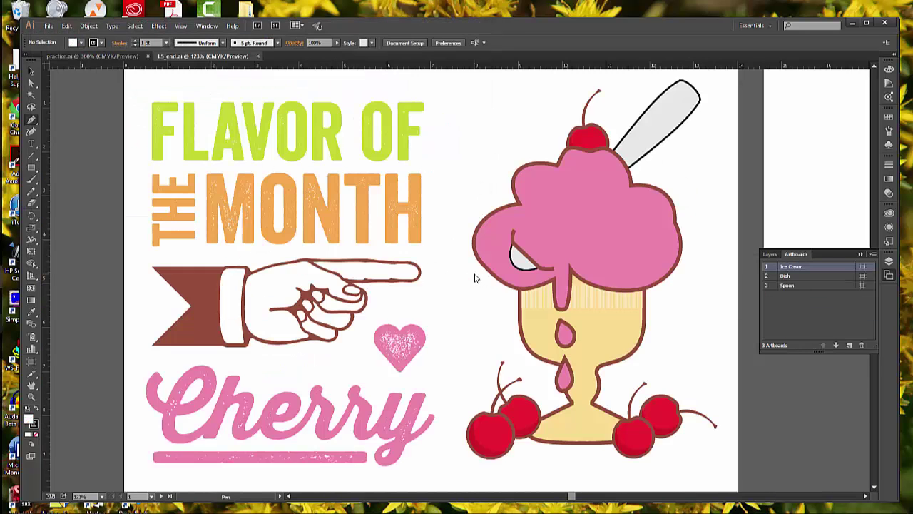
Examine the finished Flavor of the Month artwork and close L5_end
scroll(656, 204, "down", 1)
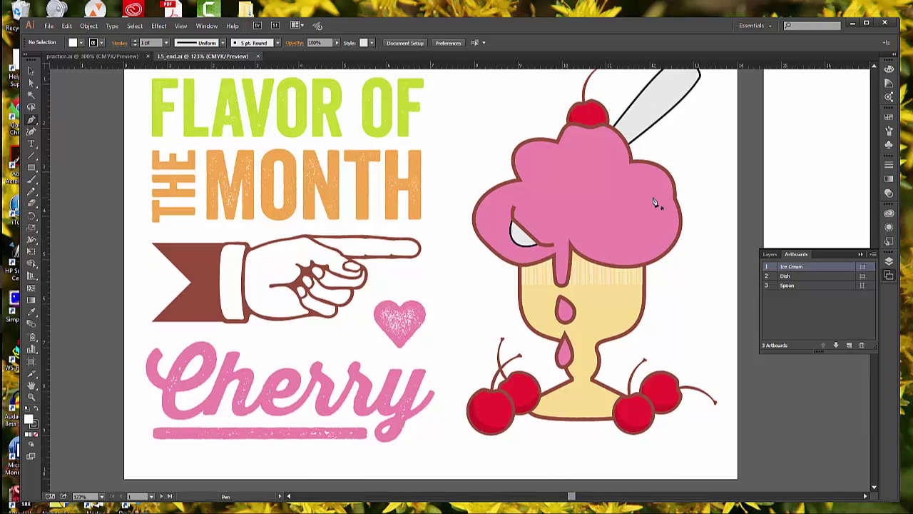
scroll(656, 204, "up", 2)
scroll(657, 205, "down", 1)
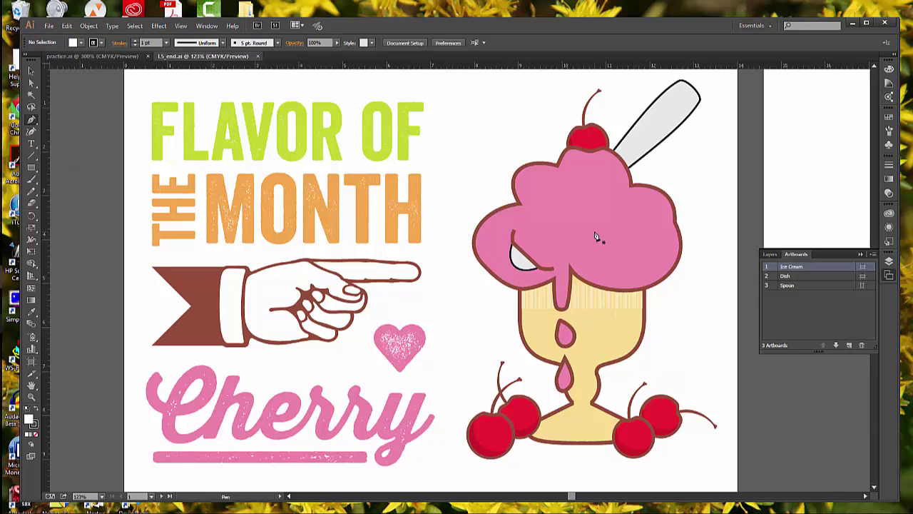
left_click(258, 56)
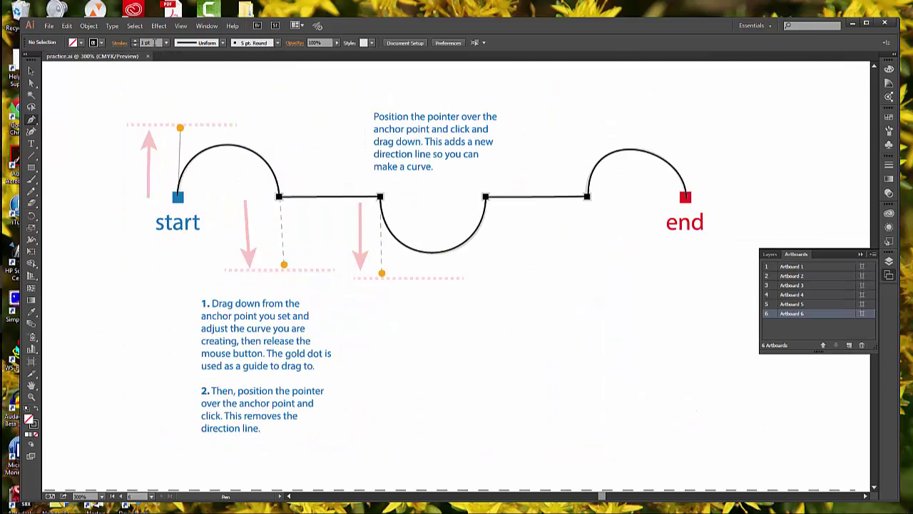
Open the file L5_start from the Lesson05 folder
left_click(49, 26)
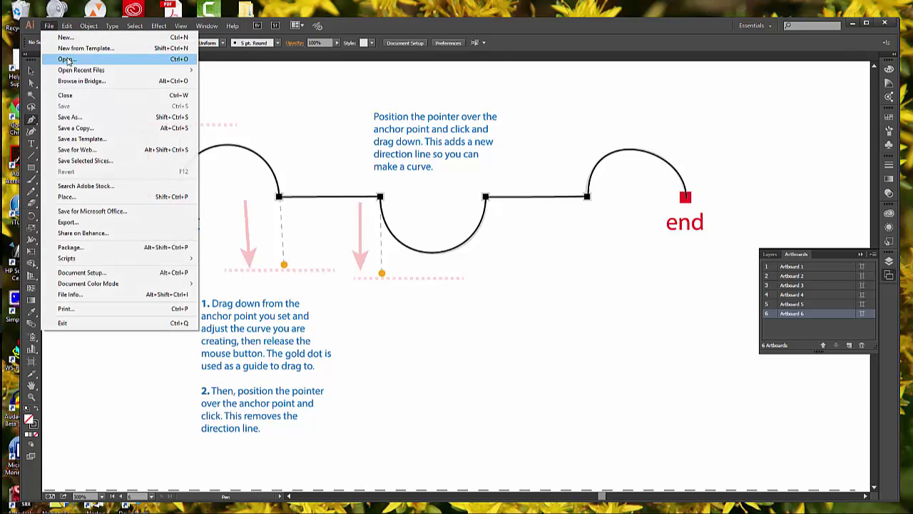
left_click(65, 59)
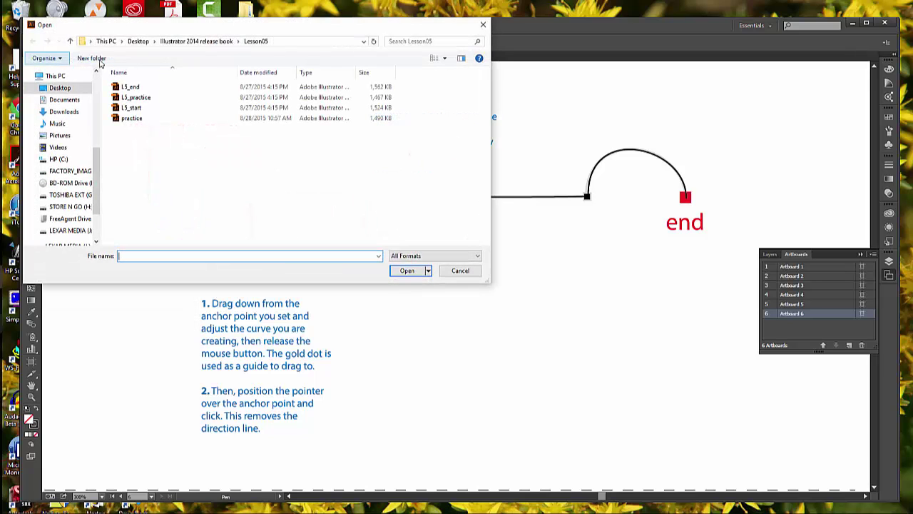
left_click(131, 108)
left_click(420, 271)
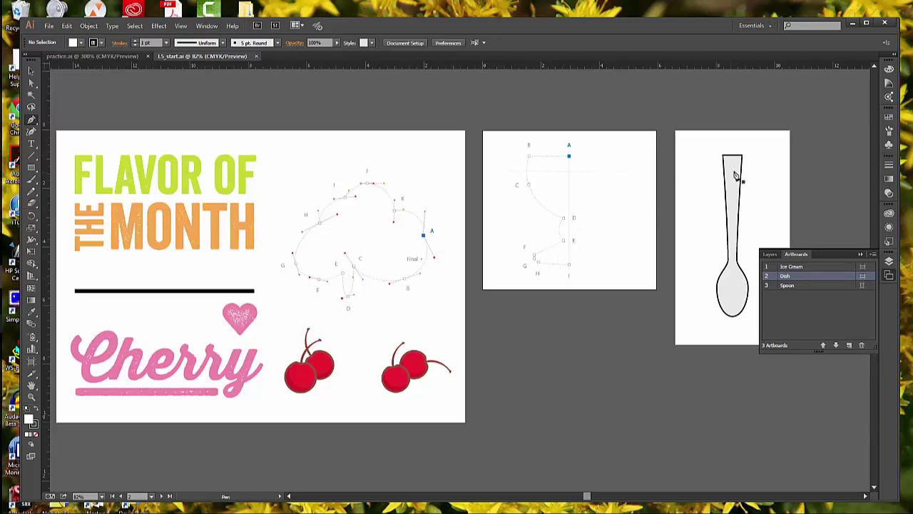
Save a copy of L5_start as IceCream_jh in Adobe Illustrator format, keeping the Illustrator CC version options
key("v")
key("p")
left_click(53, 29)
left_click(70, 116)
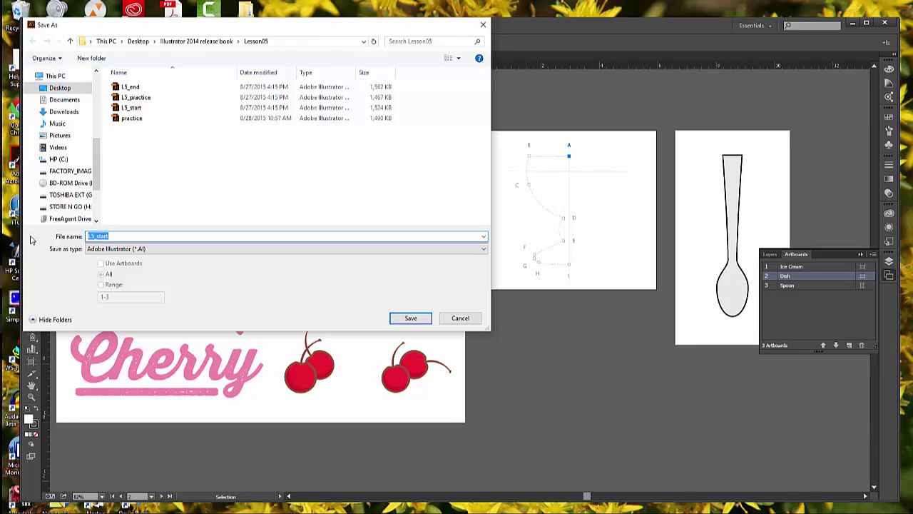
type("IceCream_jh")
left_click(411, 318)
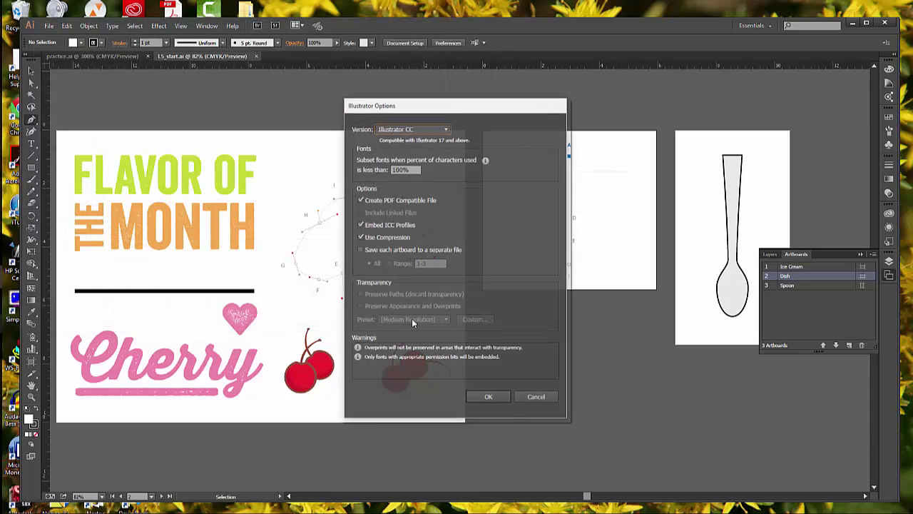
left_click(494, 398)
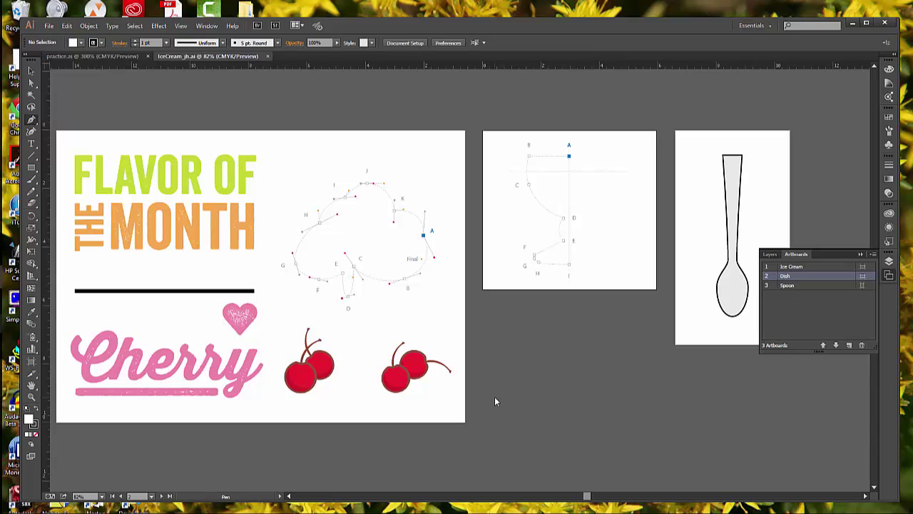
Show the saved Ice Cream view and set the fill colour to None for new paths
left_click(181, 26)
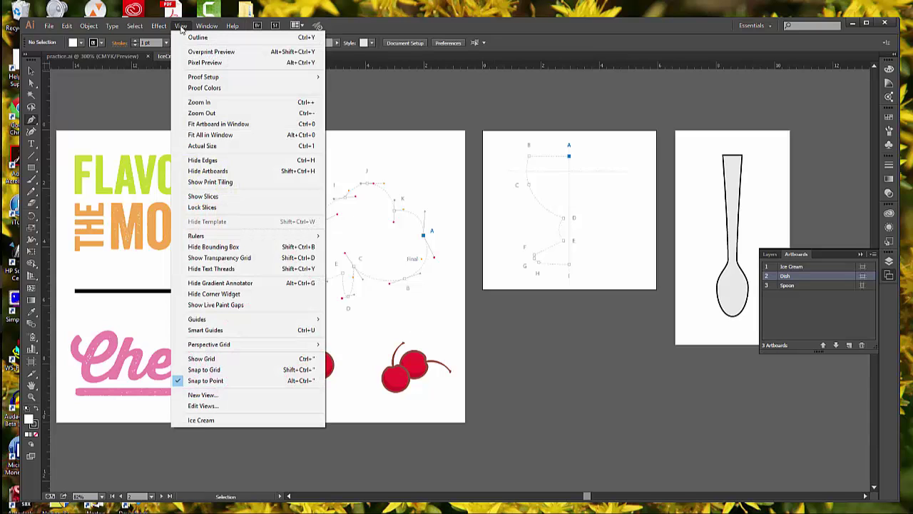
left_click(202, 421)
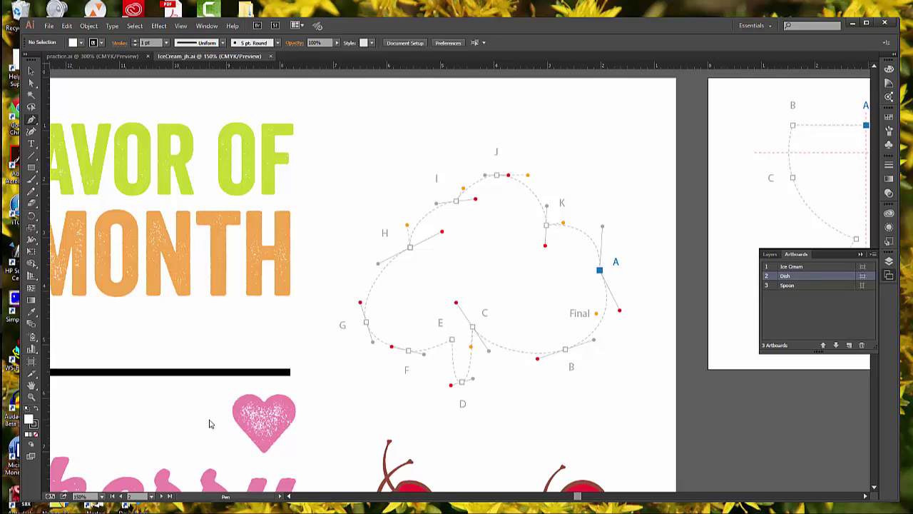
key("v")
left_click(93, 44)
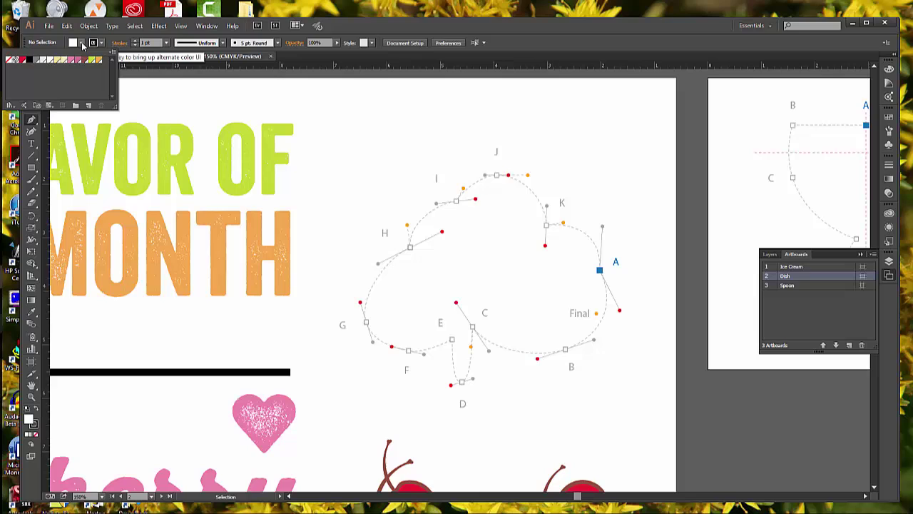
left_click(7, 60)
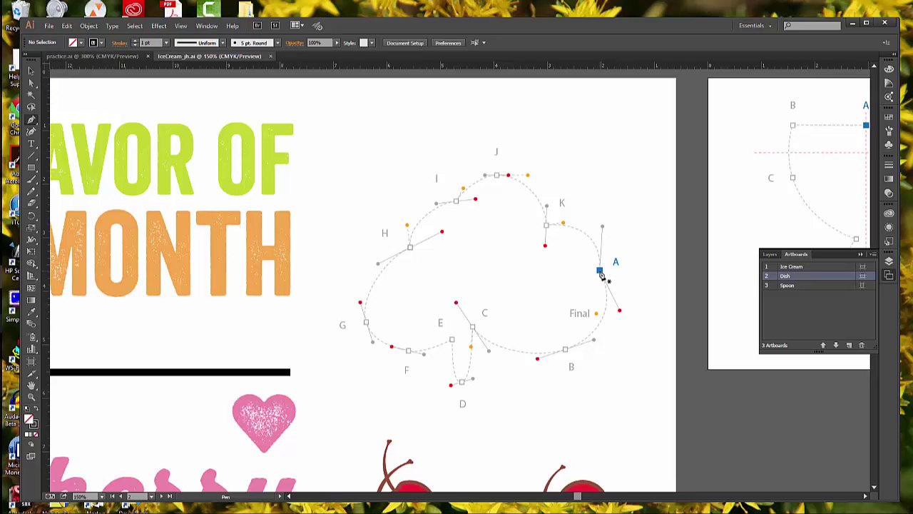
Trace the ice cream outline with the Pen tool from A through B to C, pulling each direction handle to its red dot
left_click(622, 315)
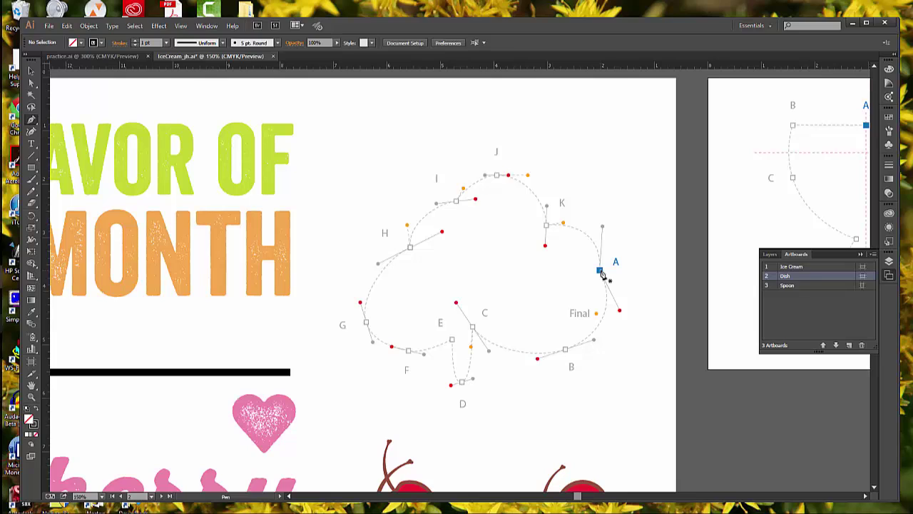
left_click_drag(600, 274, 621, 315)
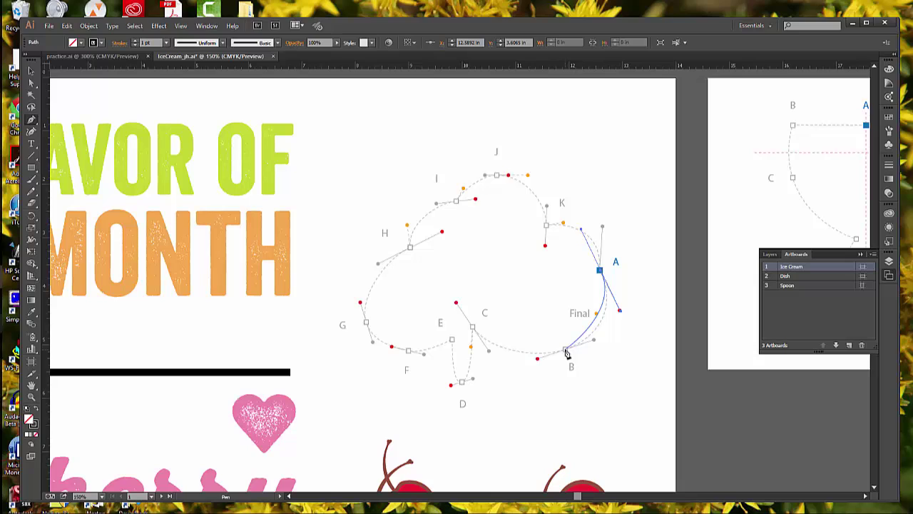
left_click_drag(566, 352, 539, 362)
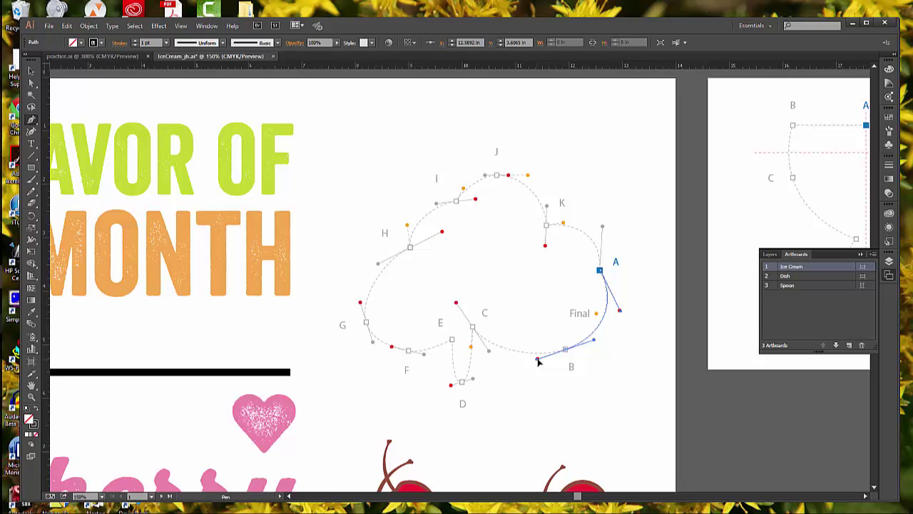
left_click_drag(539, 362, 538, 362)
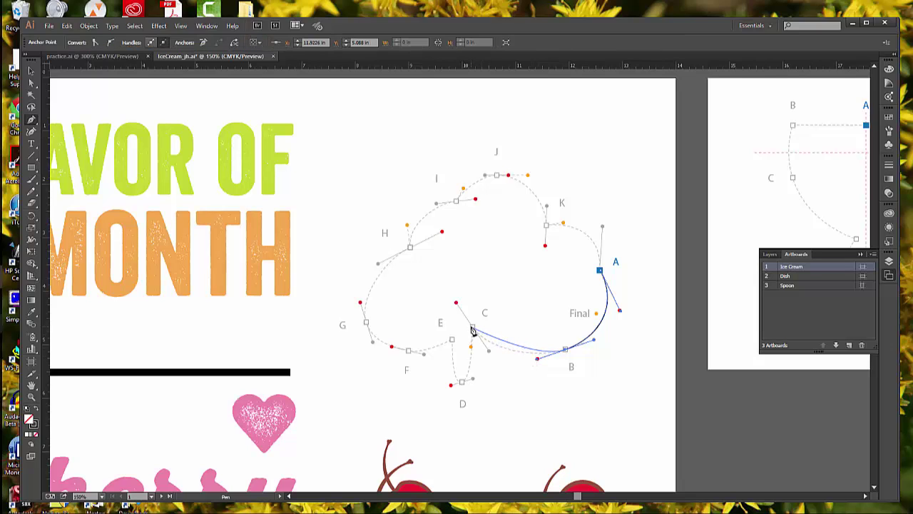
left_click_drag(473, 329, 457, 303)
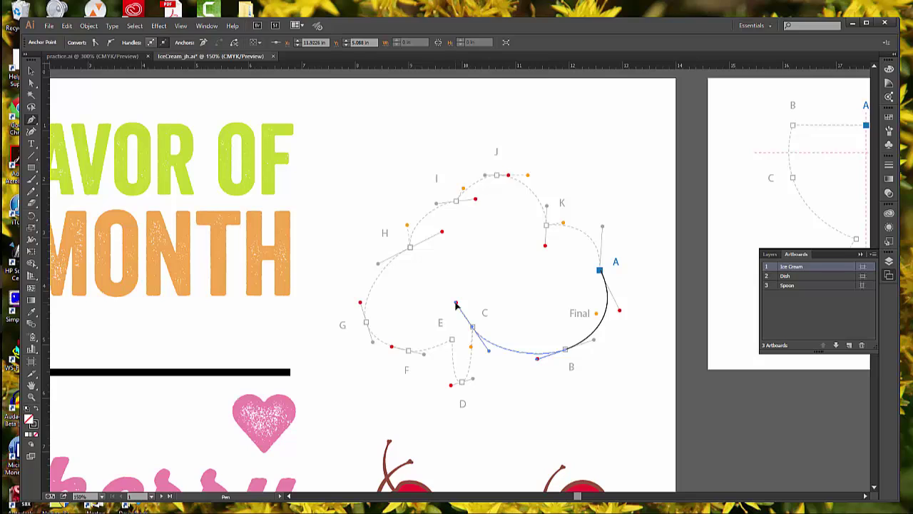
Split the handle at C to its orange dot, curve the path through D, and place a corner point at E
left_click(472, 348)
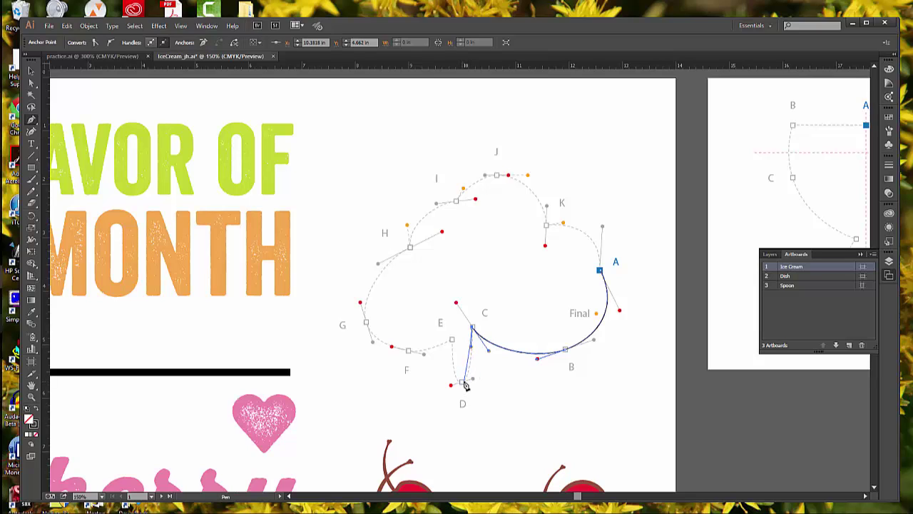
left_click_drag(463, 384, 450, 388)
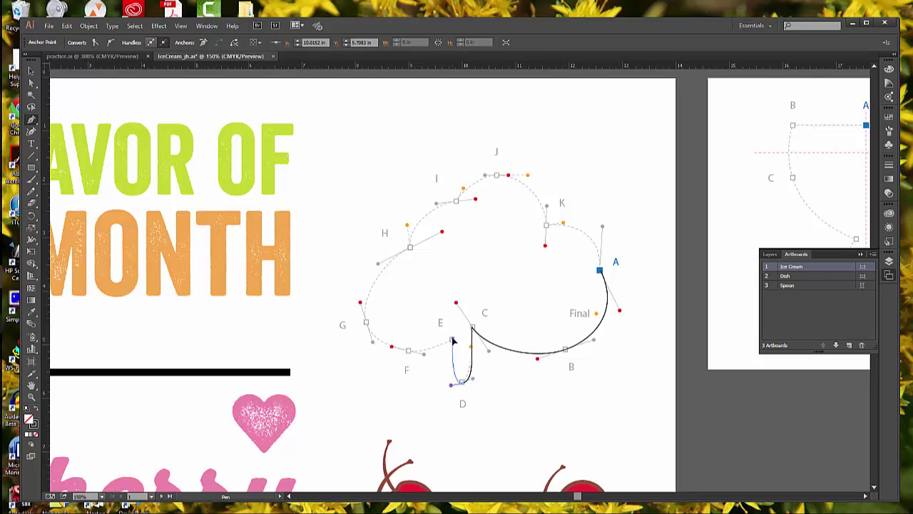
left_click(453, 342)
mouse_move(455, 342)
left_mouse_down()
mouse_move(417, 351)
mouse_move(453, 342)
left_mouse_up()
left_click_drag(451, 346, 410, 355)
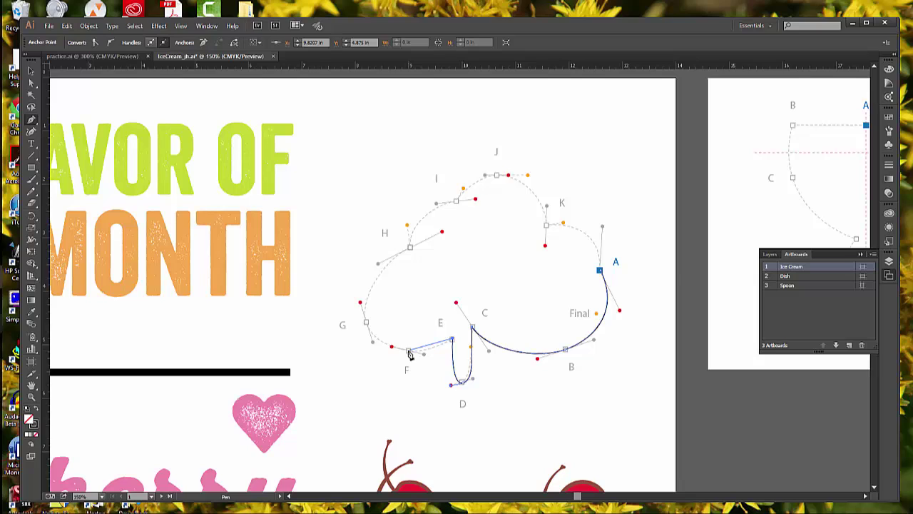
Continue the curved outline through F, G and H, redirecting H's leading handle to its orange dot
left_click_drag(410, 354, 387, 347)
left_click(366, 321)
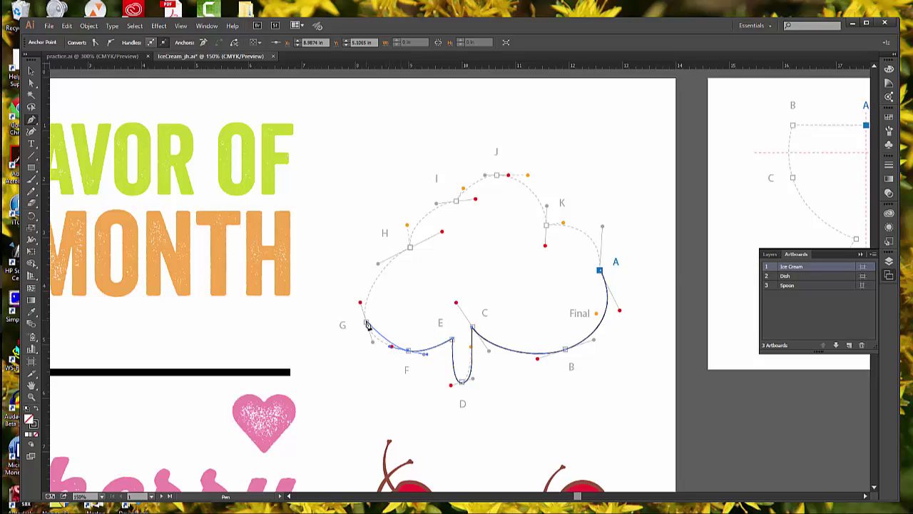
left_click_drag(365, 317, 362, 302)
left_click_drag(410, 247, 444, 233)
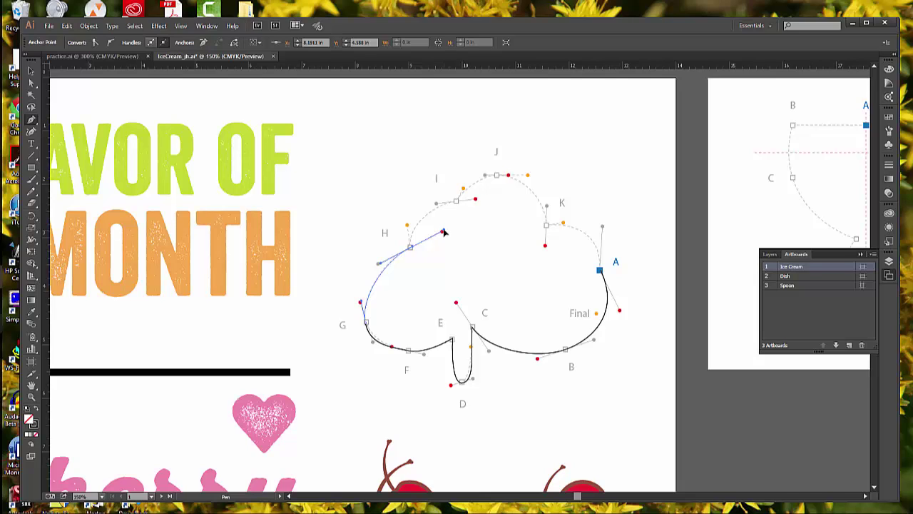
left_click_drag(411, 246, 408, 227)
left_click_drag(408, 226, 408, 227)
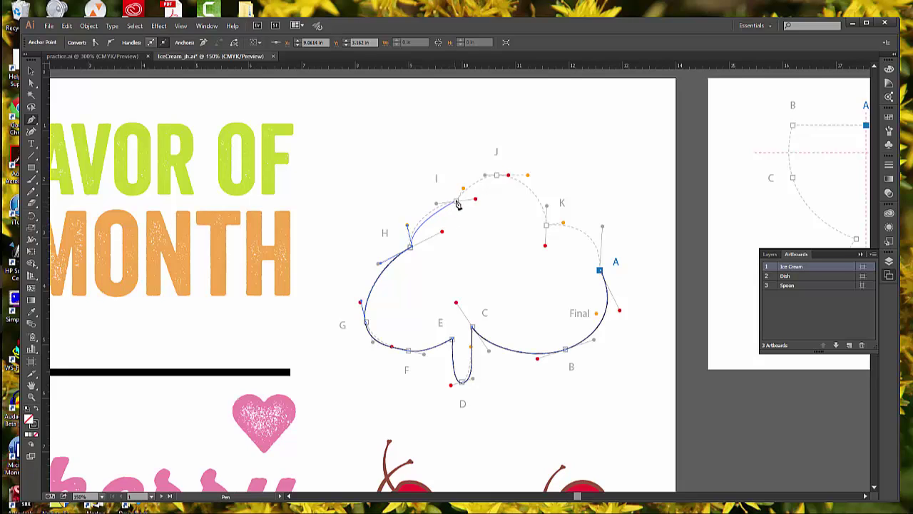
Add curve points at I and J, redirecting I's handle and lengthening J's handle to their orange dots
left_click_drag(457, 202, 478, 201)
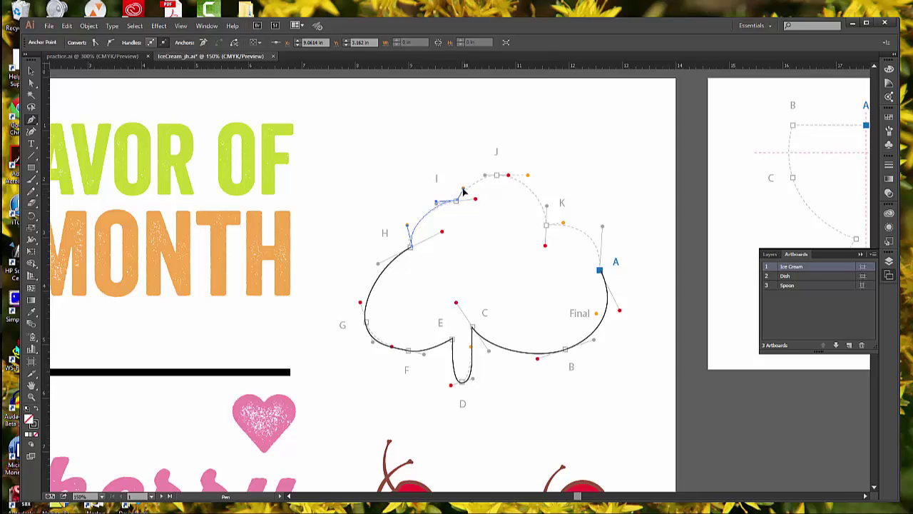
left_click(497, 174)
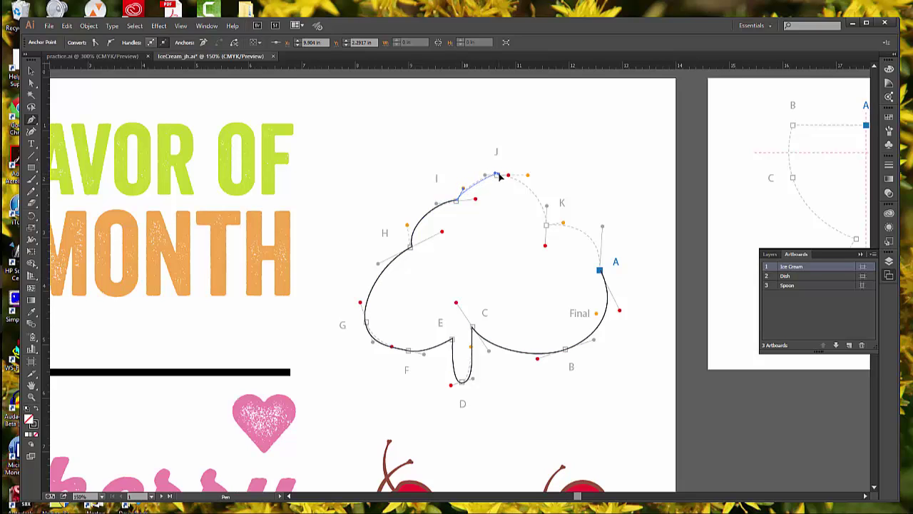
left_click_drag(499, 176, 509, 176)
left_click_drag(509, 176, 529, 177)
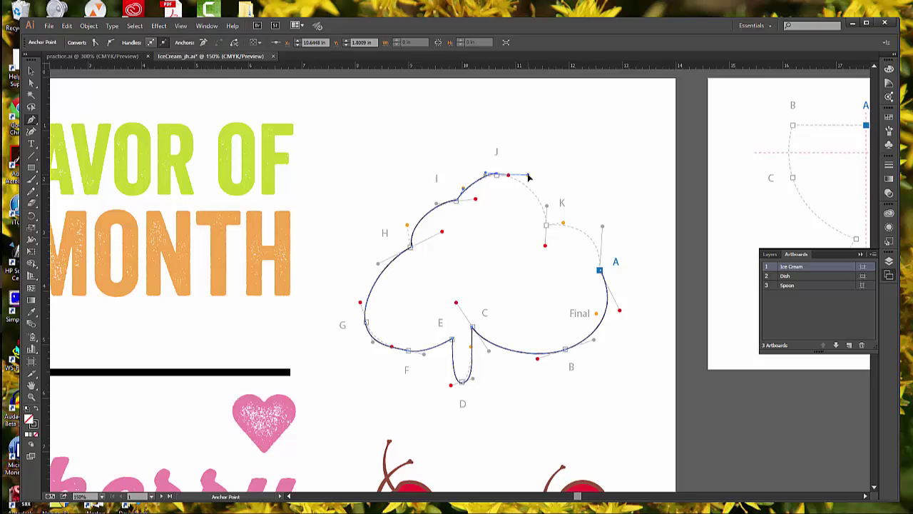
Add point K with its handle split to the orange dot, and close the outline at A toward the Final dot
left_click(548, 225)
left_click_drag(548, 227, 546, 249)
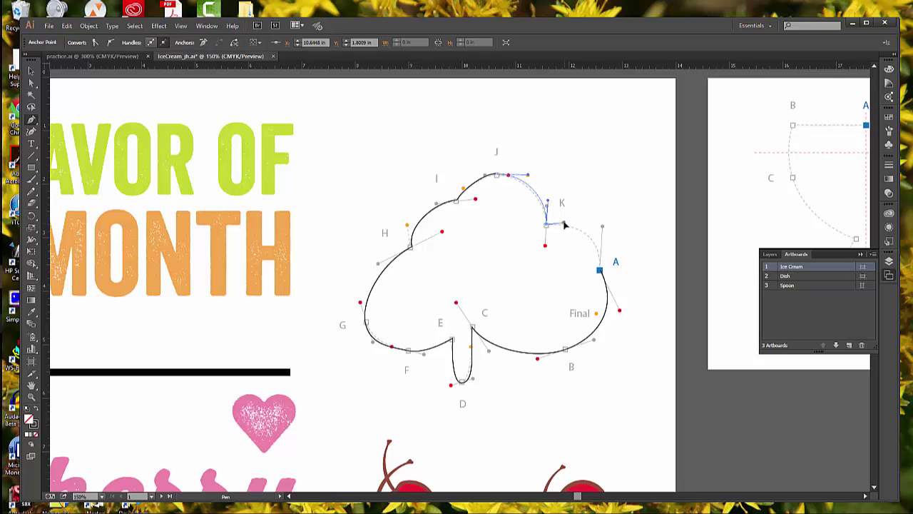
left_click(564, 225)
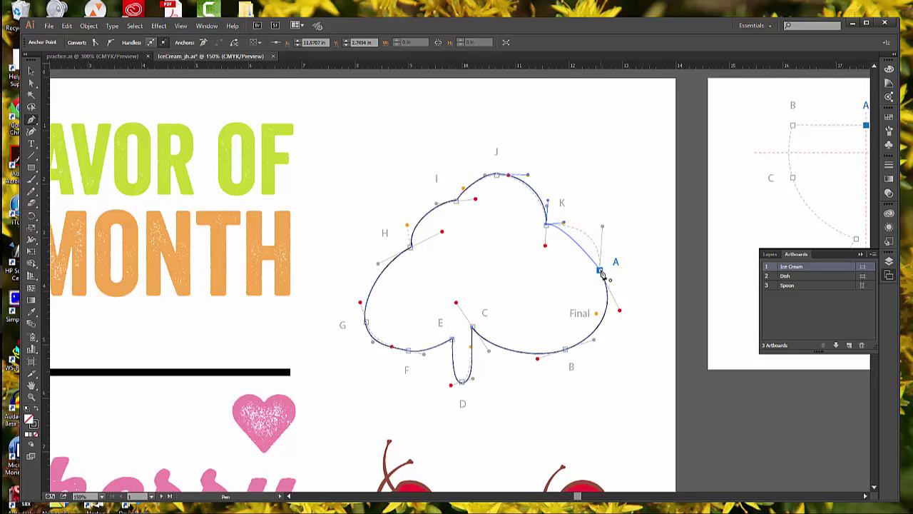
left_click_drag(600, 271, 598, 315)
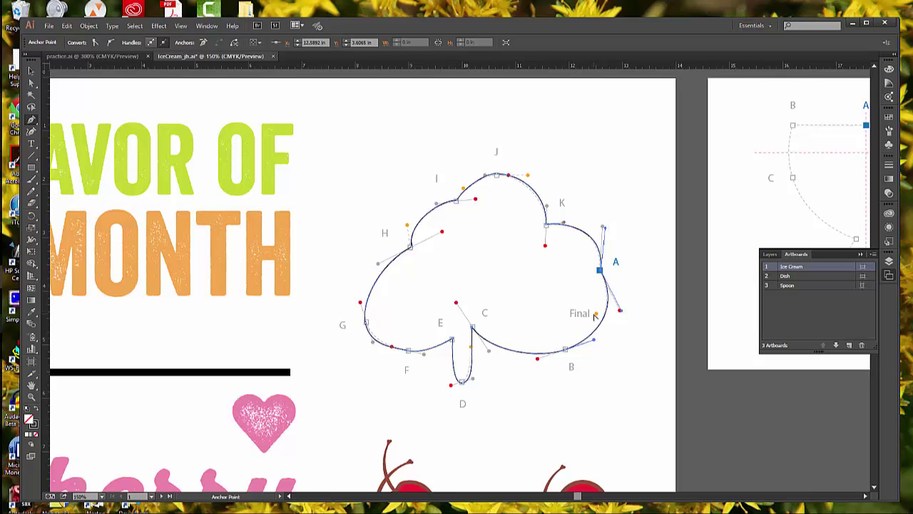
Inspect the traced outline's anchor points near A and B, and remove the path from the template
key("p")
left_click(31, 83)
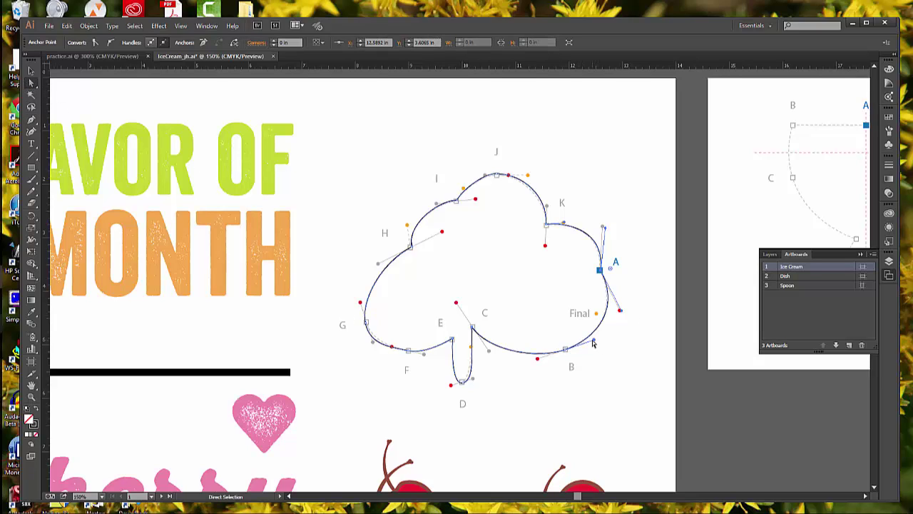
left_click(566, 352)
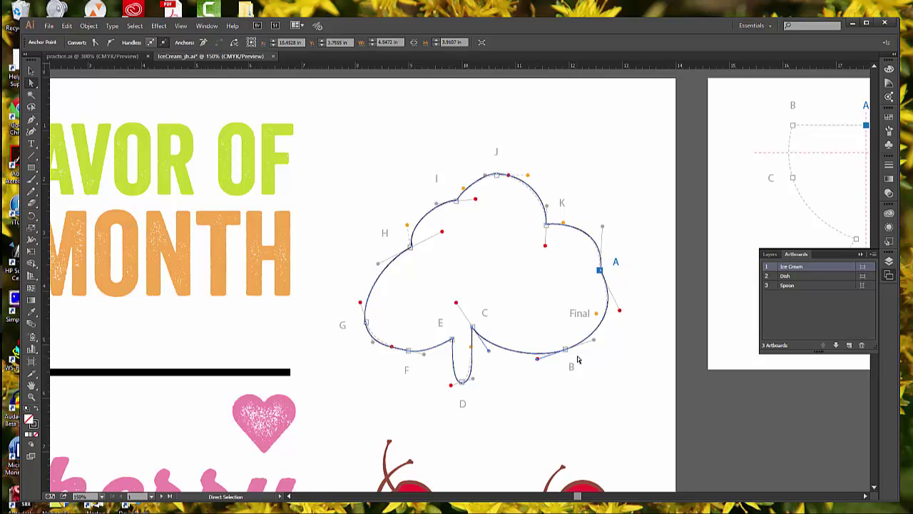
left_click(32, 73)
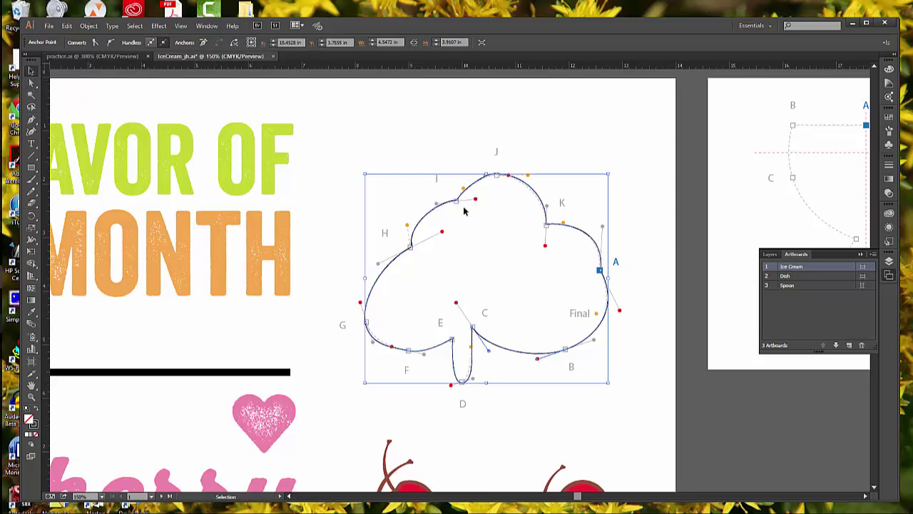
left_click(517, 240)
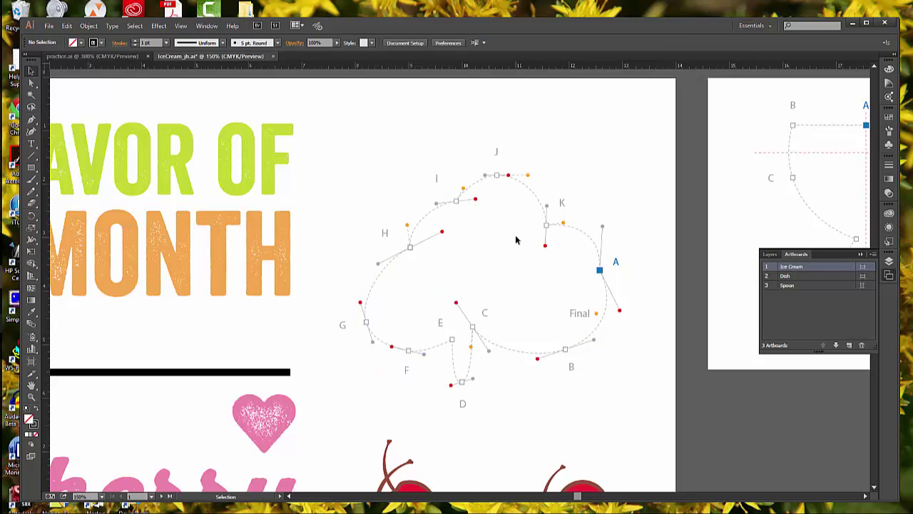
Restart the ice cream outline with the Pen tool, tracing A, B and C with handles on their template dots
left_click(31, 119)
left_click_drag(600, 272, 622, 311)
left_click_drag(568, 350, 538, 361)
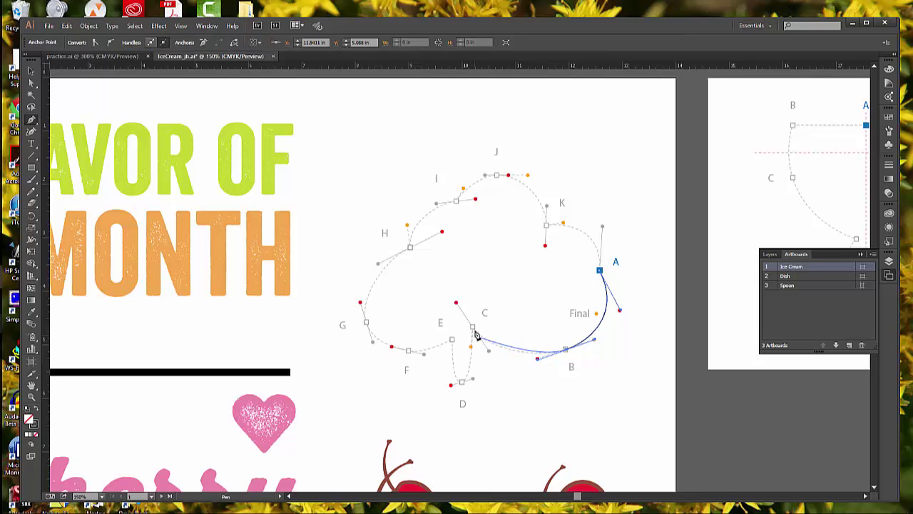
left_click_drag(473, 330, 457, 304)
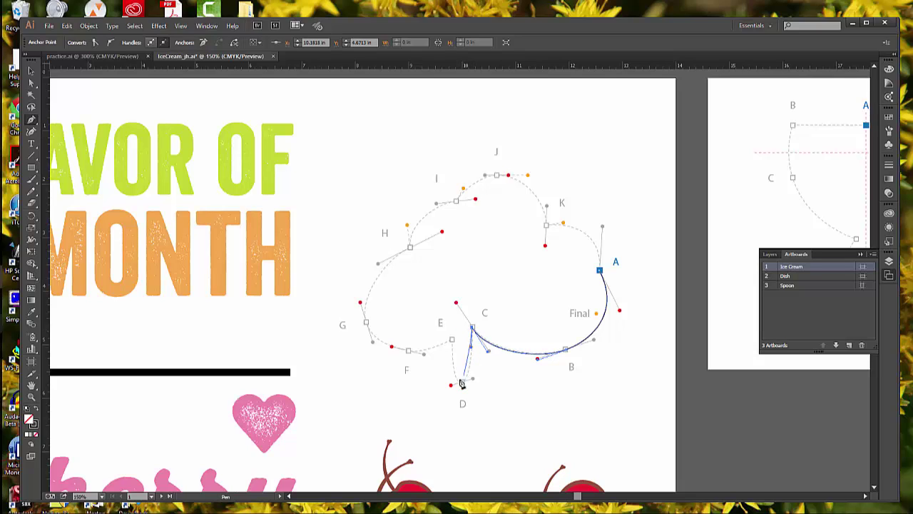
Curve the path through D with its handle on the red dot and set a corner point at E
left_click_drag(463, 383, 451, 388)
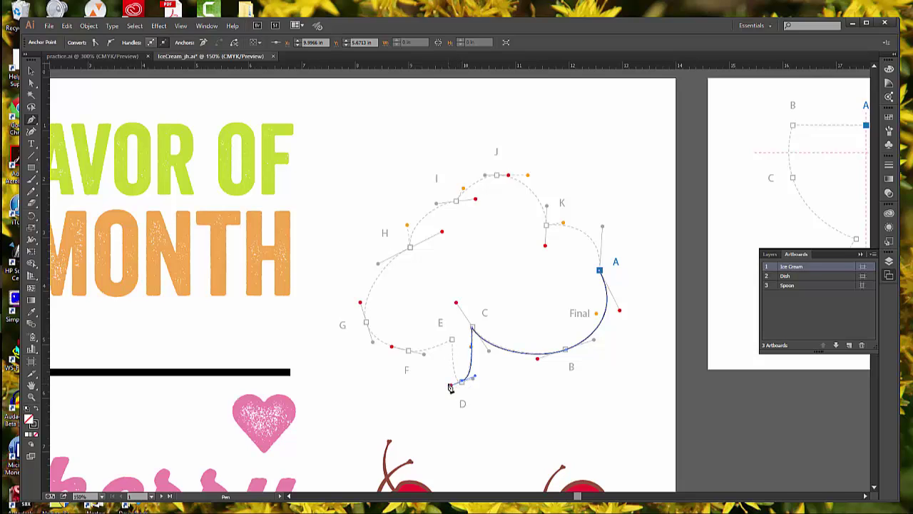
left_click_drag(450, 388, 454, 344)
left_click(452, 340)
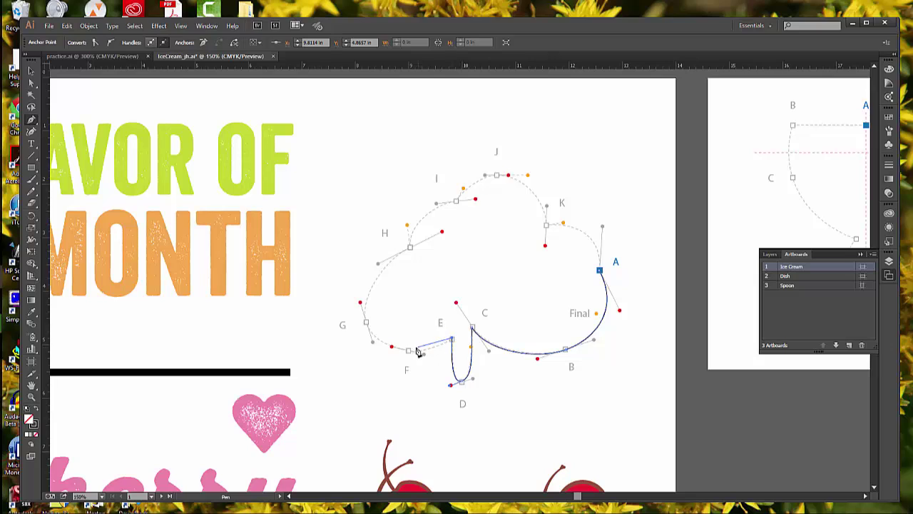
Trace the outline's curves through F, G and H, splitting H's handle to the orange dot
left_click_drag(408, 350, 390, 346)
left_click_drag(365, 325, 360, 302)
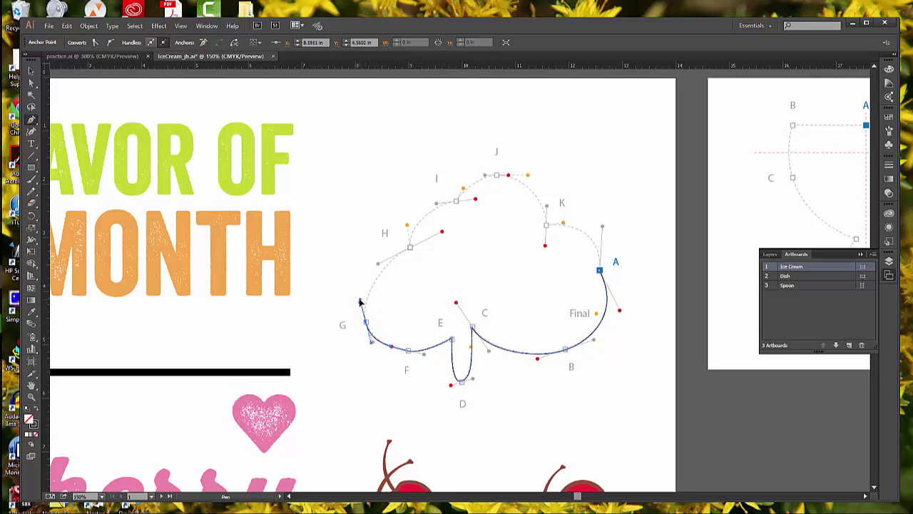
left_click_drag(412, 247, 444, 233)
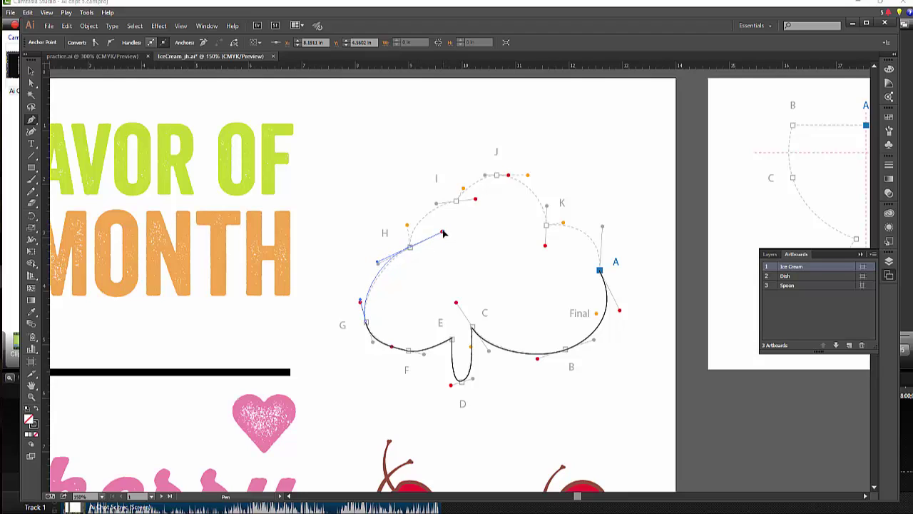
left_click_drag(444, 233, 407, 225)
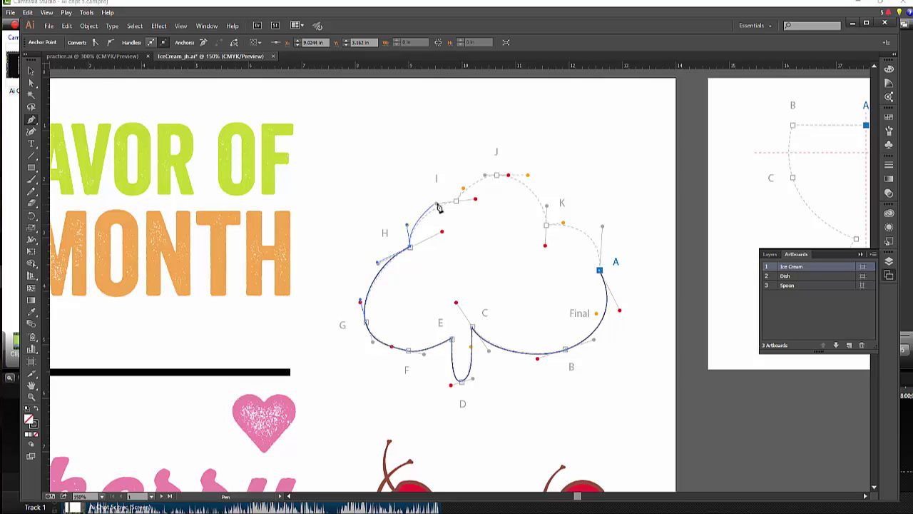
Trace the curves through I and J, splitting I's handle and extending J's leading handle to their orange dots
left_click_drag(457, 203, 475, 198)
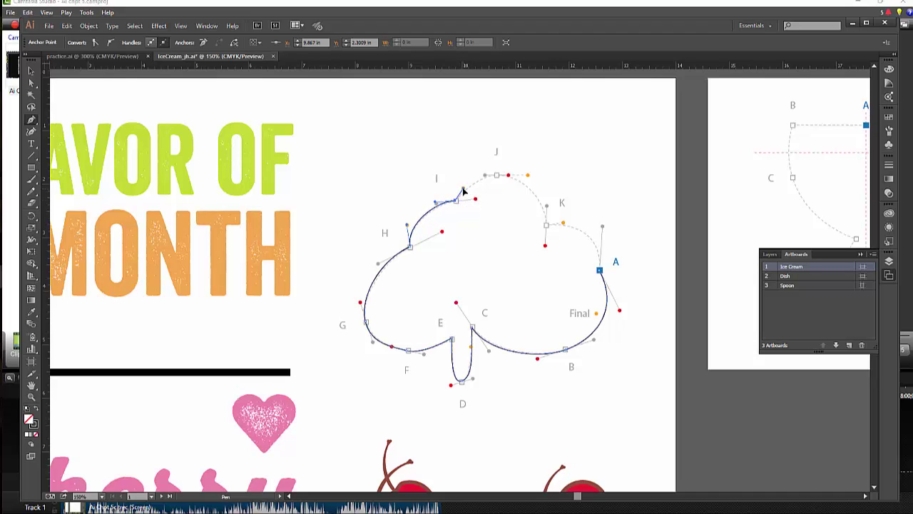
left_click(498, 176)
left_click_drag(499, 178, 509, 177)
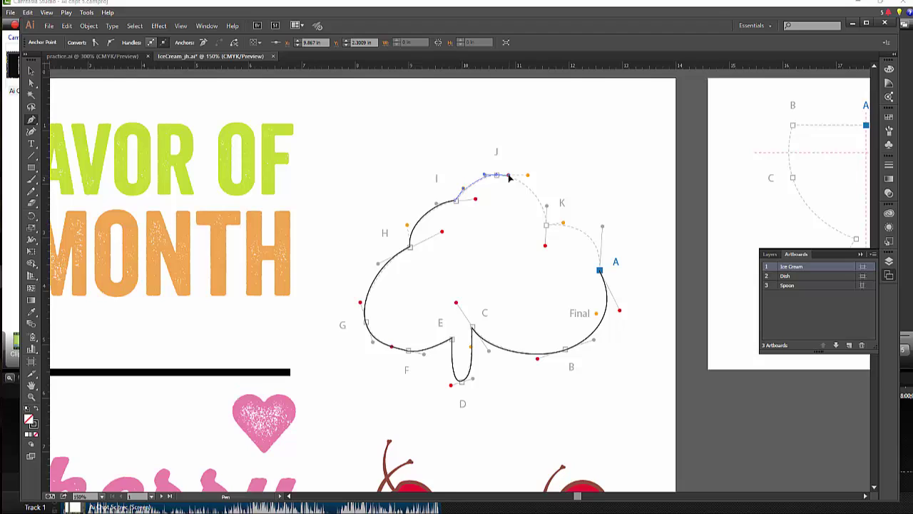
left_click_drag(509, 177, 531, 176)
left_click_drag(530, 177, 531, 176)
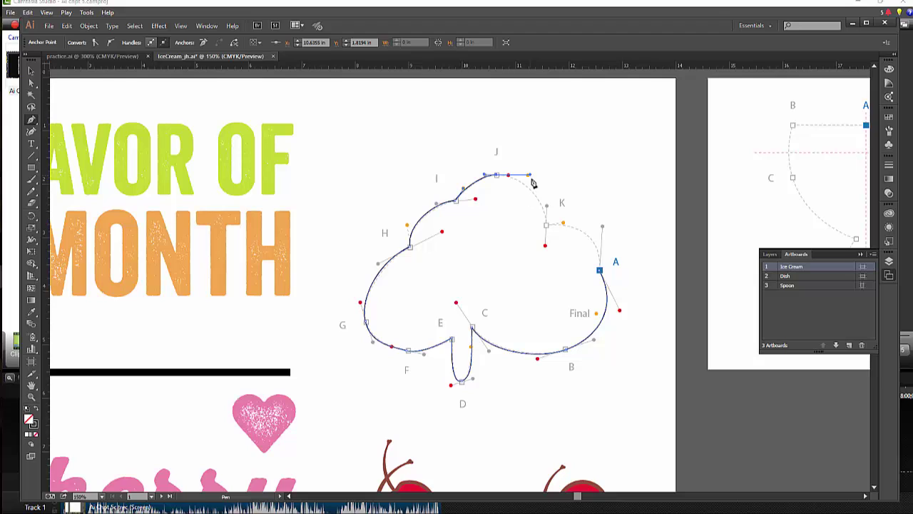
Curve the path into K with a split handle and close it at A, adjusting only the closing handle to the Final dot
left_click_drag(547, 226, 546, 246)
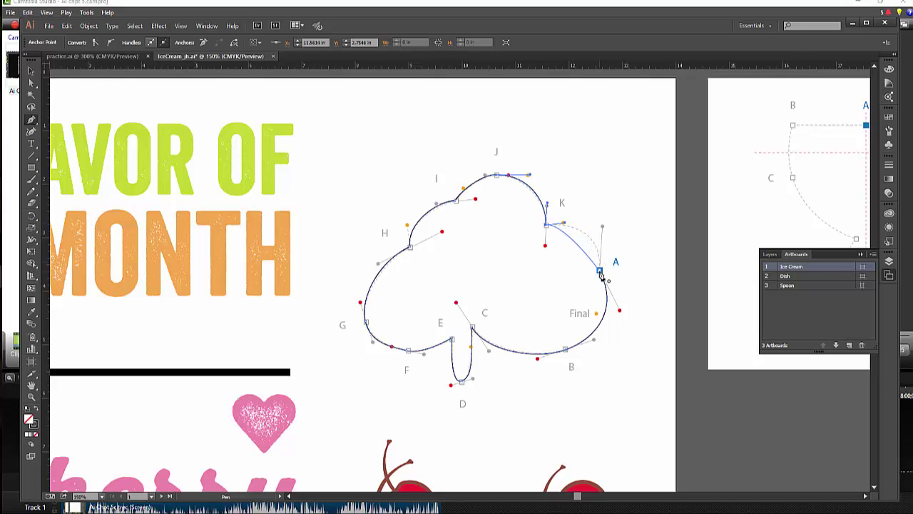
left_click_drag(600, 272, 598, 318)
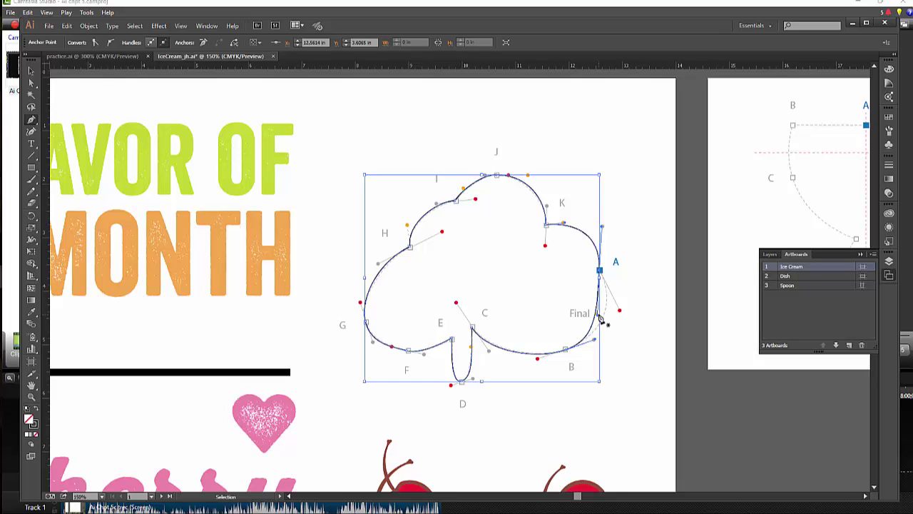
key("ctrl+z")
left_click_drag(599, 271, 619, 312)
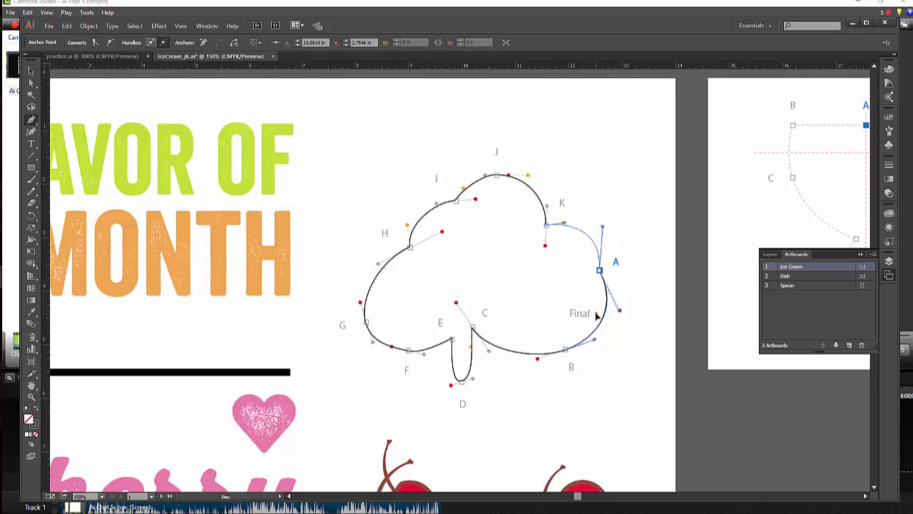
left_click_drag(597, 316, 596, 315)
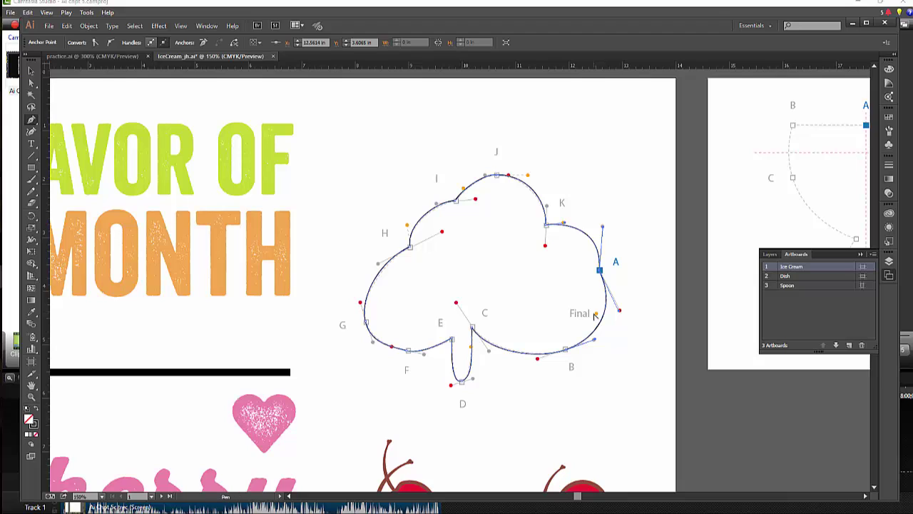